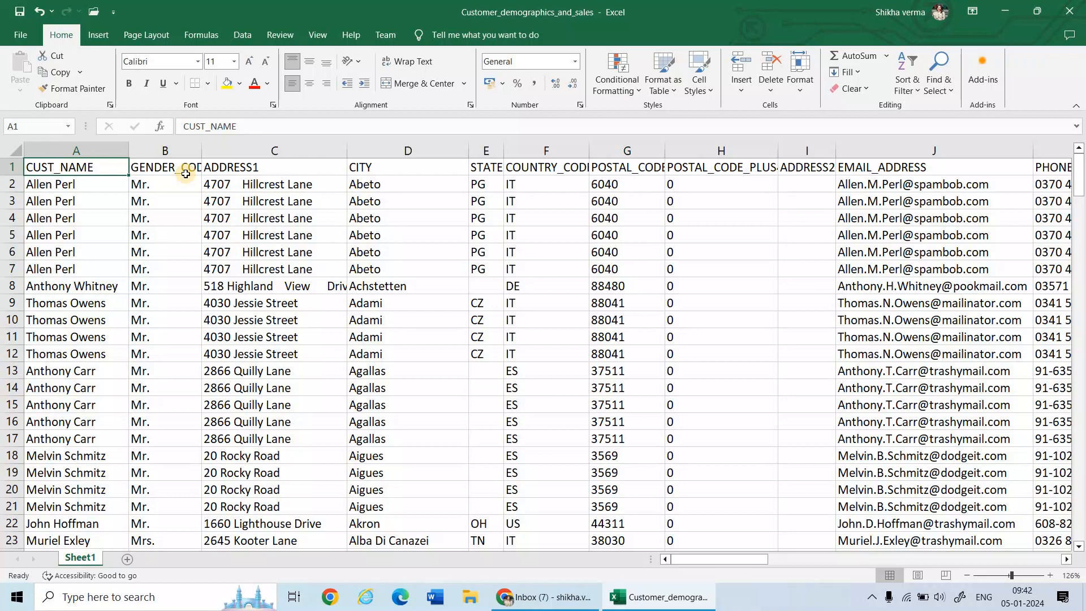
Step: Insert a blank row directly below the header row, above the first customer record
{"action": "left_click", "coordinate": [14, 184]}
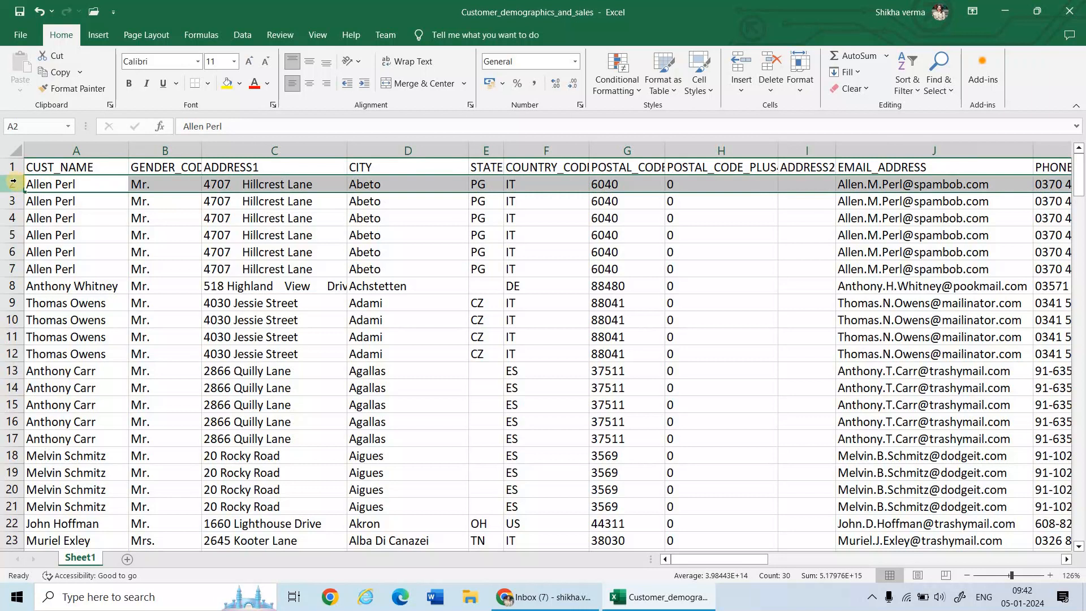
{"action": "right_click", "coordinate": [14, 182]}
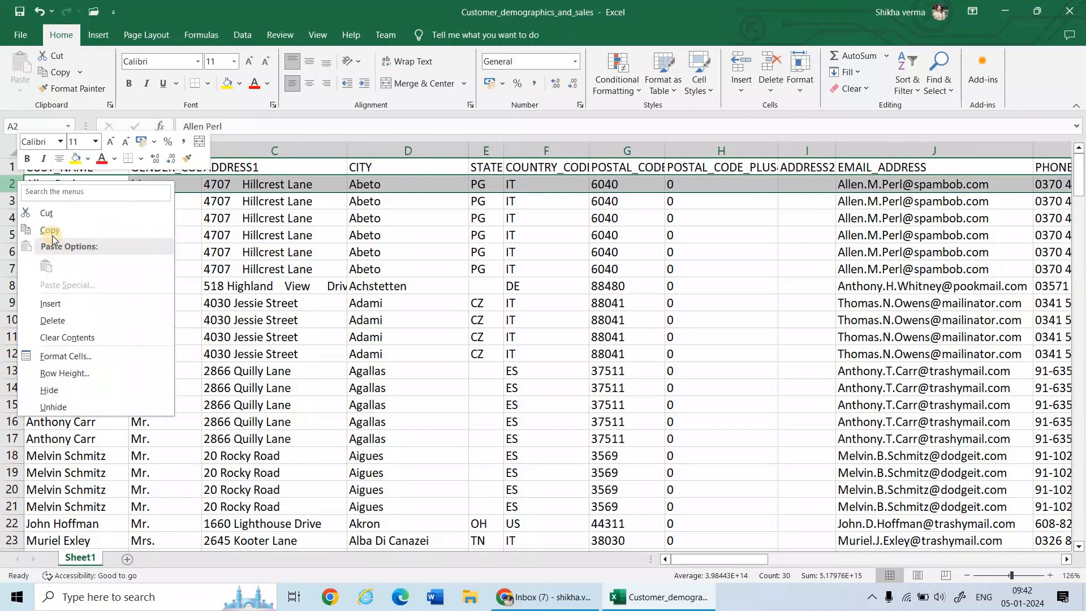
{"action": "left_click", "coordinate": [67, 304]}
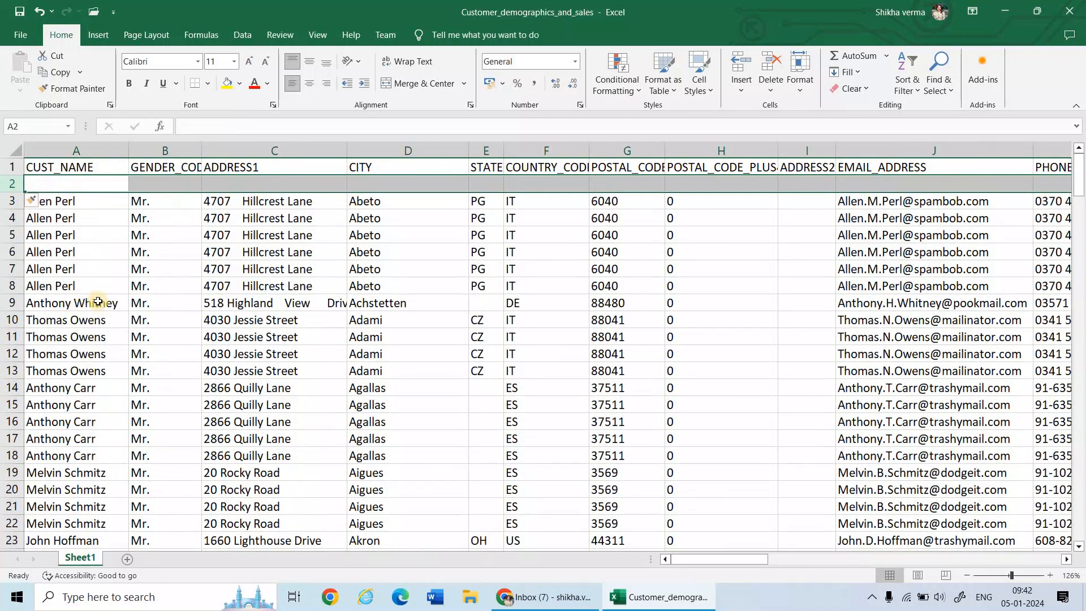
Step: Enter the formula =PROPER(A1) in cell A2 to convert the first header to proper case
{"action": "left_click", "coordinate": [85, 185]}
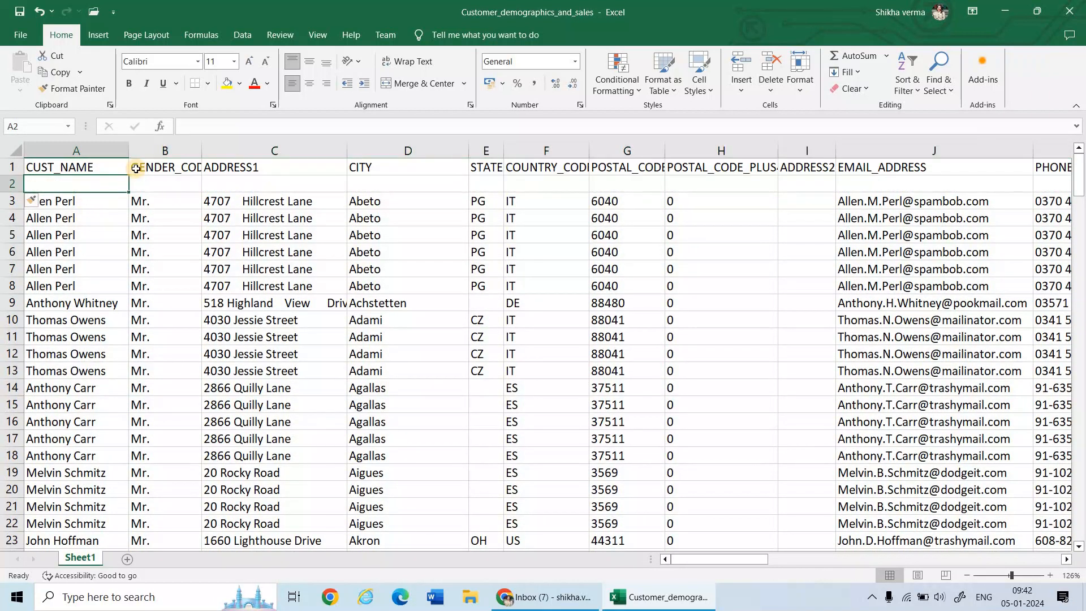
{"action": "type", "text": "="}
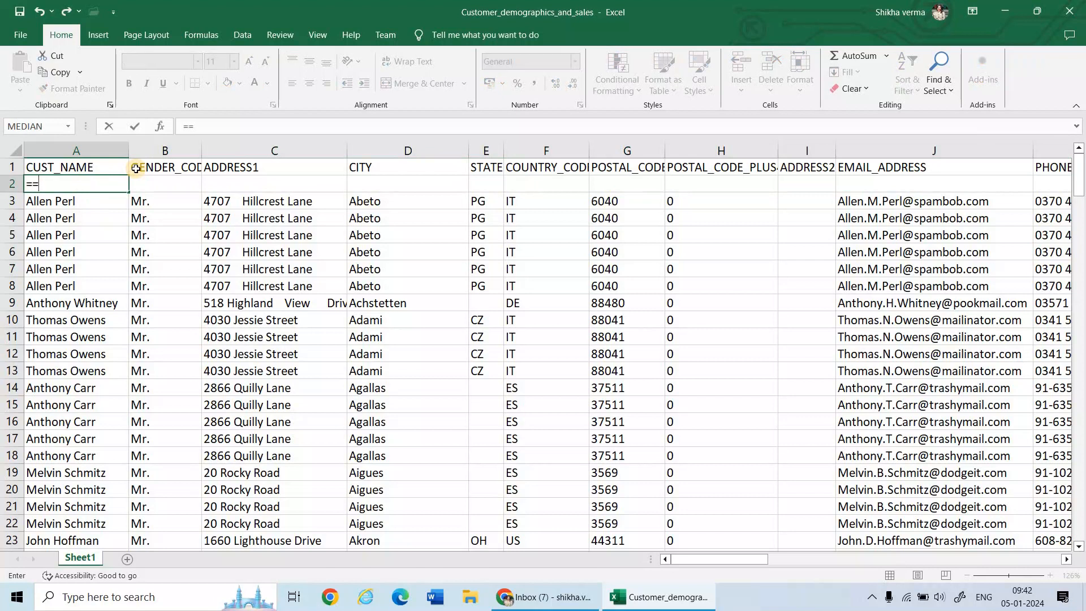
{"action": "type", "text": "PROP"}
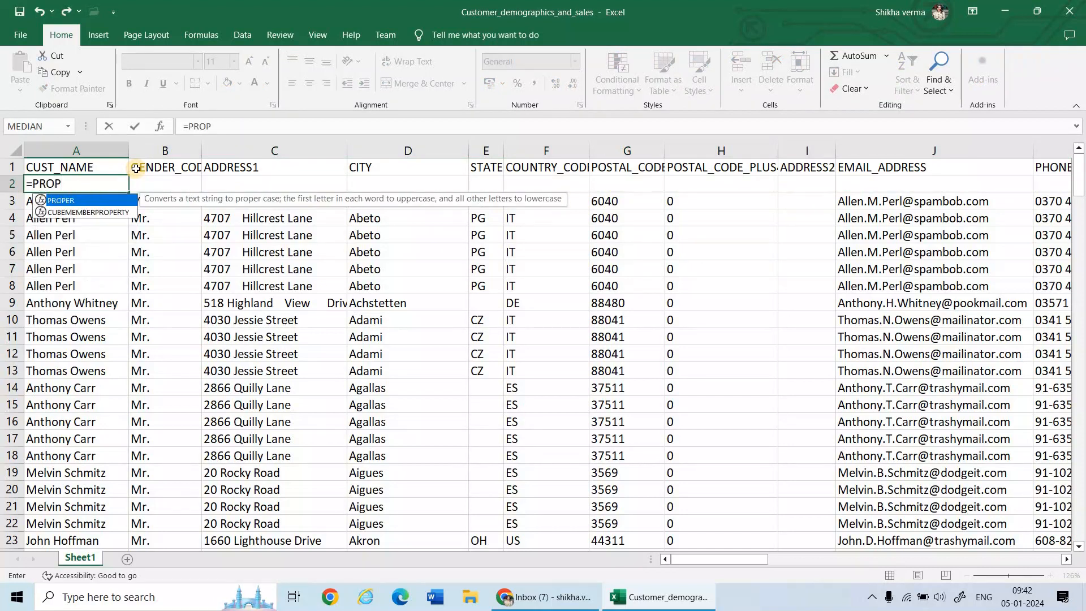
{"action": "type", "text": "ER("}
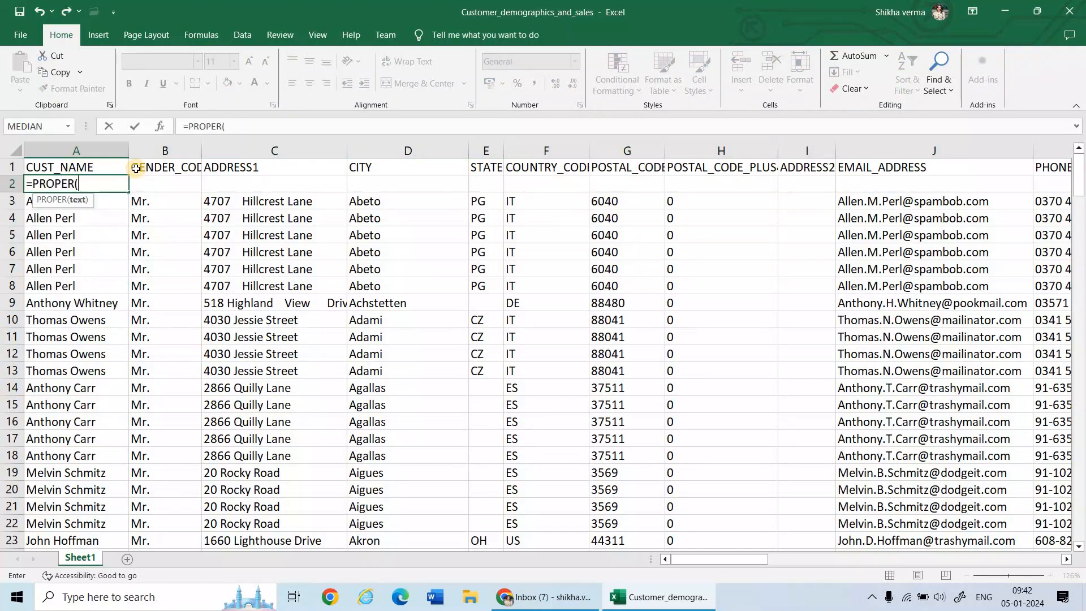
{"action": "left_click", "coordinate": [58, 169]}
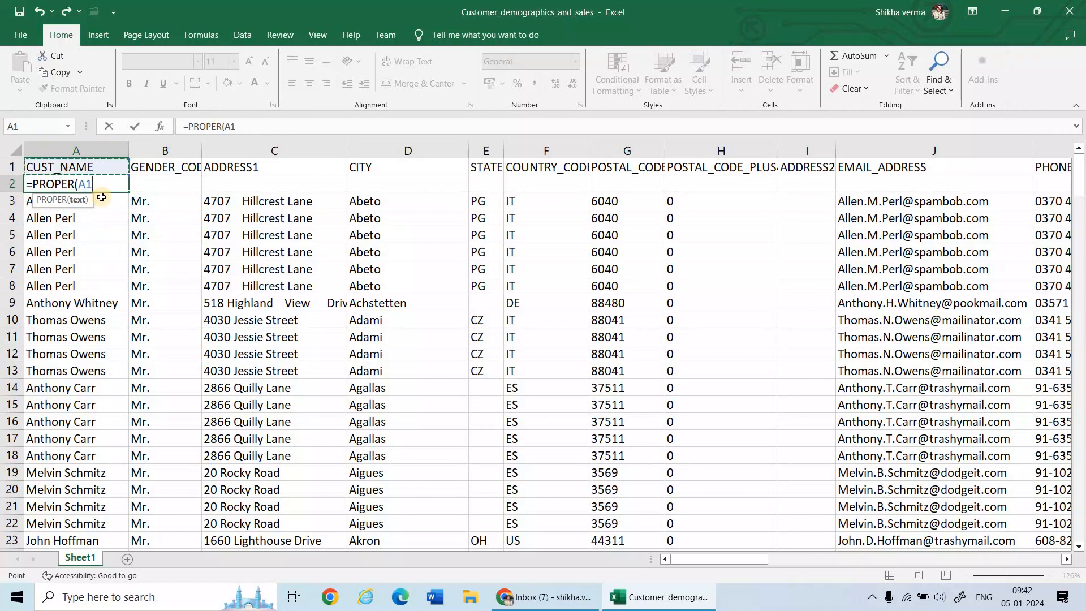
{"action": "type", "text": ")"}
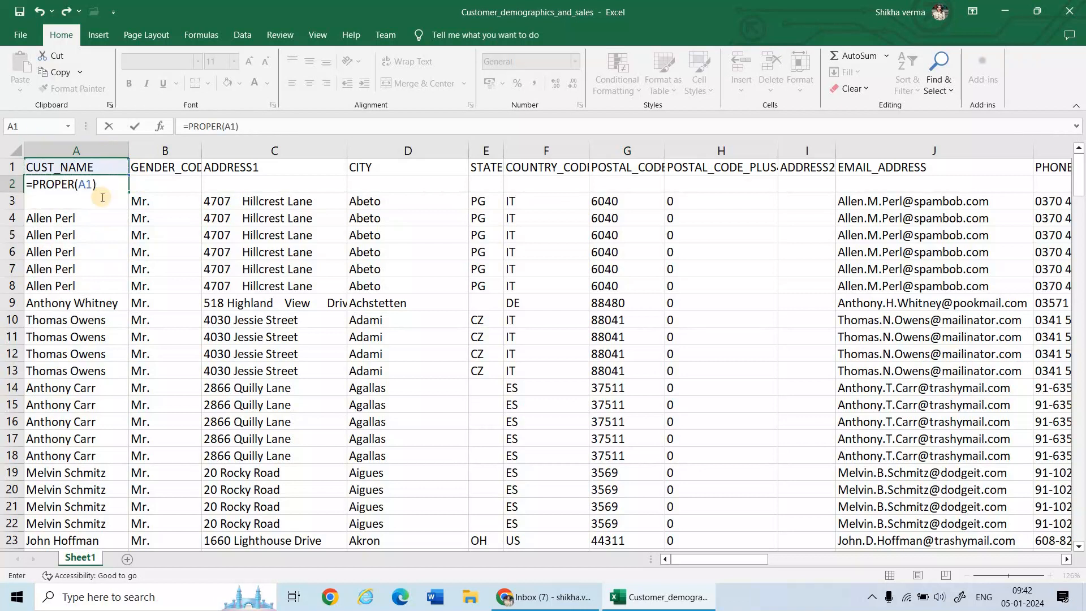
{"action": "key", "text": "Return"}
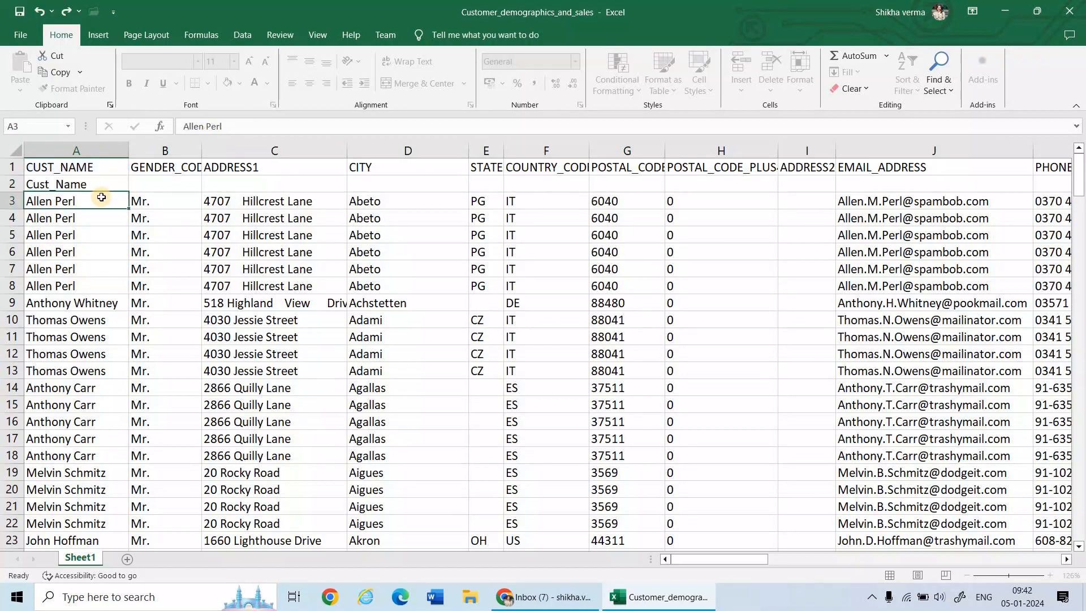
Step: Try filling the PROPER formula from A2 across row 2 to column AG, and undo the fill
{"action": "key", "text": "Up"}
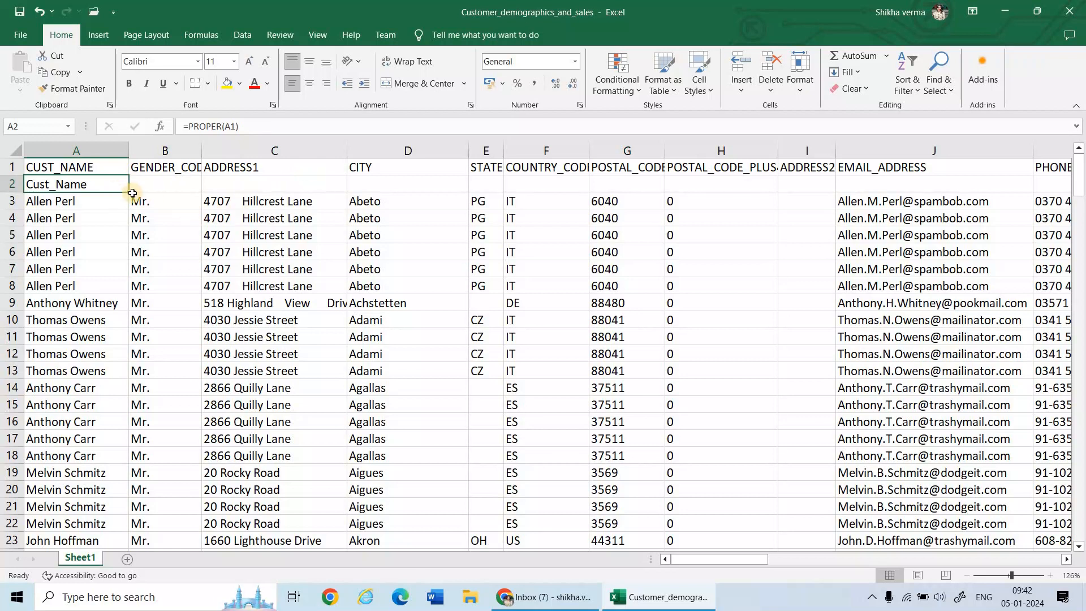
{"action": "left_click_drag", "start_coordinate": [161, 194], "coordinate": [786, 207]}
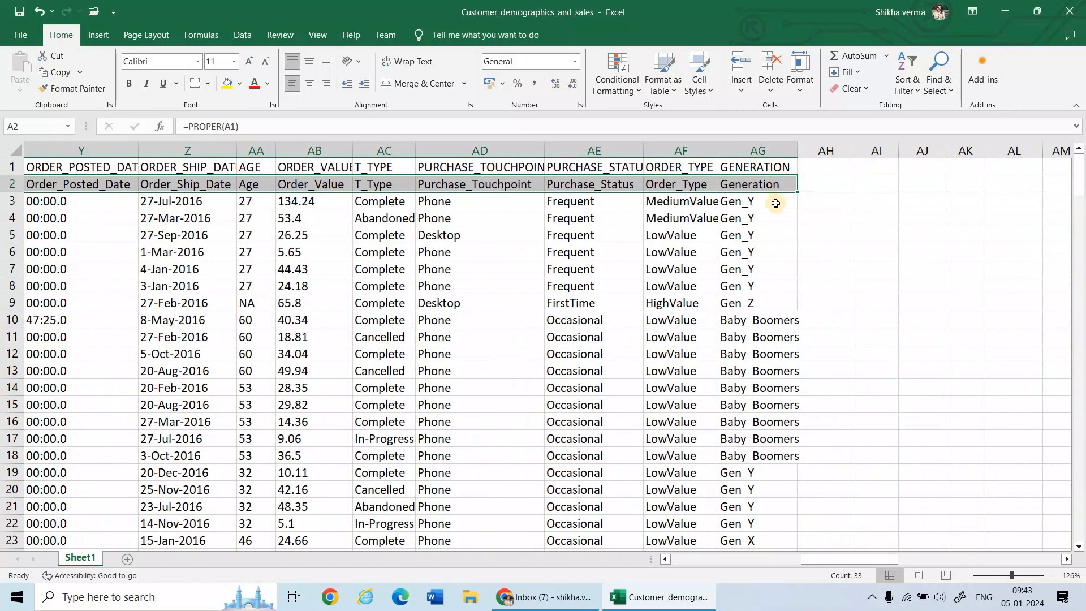
{"action": "key", "text": "ctrl+z"}
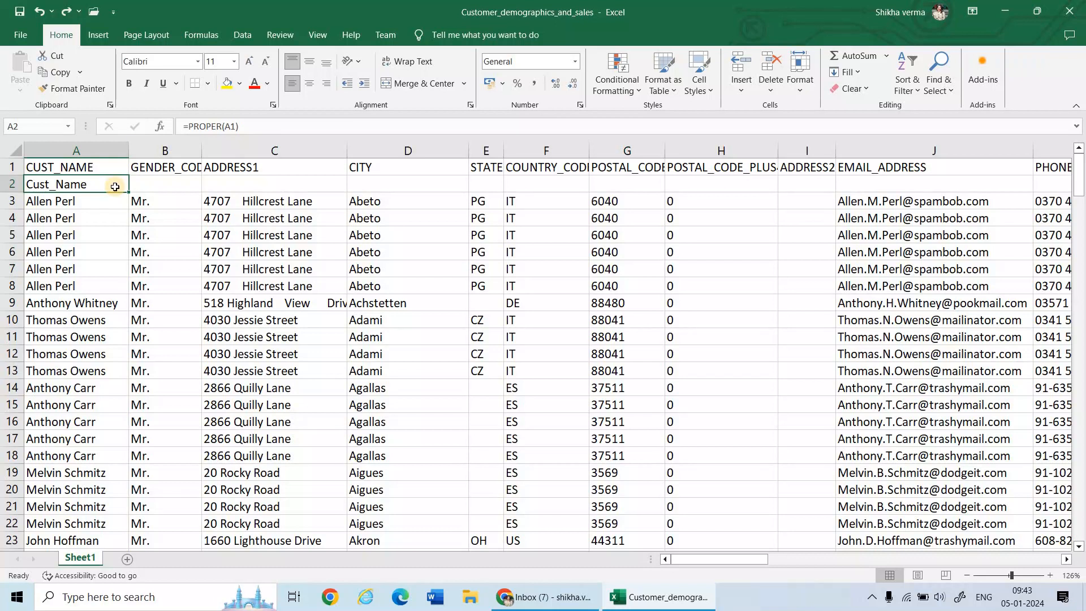
Step: Select A2 through AG2 and enter A2's PROPER formula in all the selected cells at once
{"action": "left_click", "coordinate": [10, 184]}
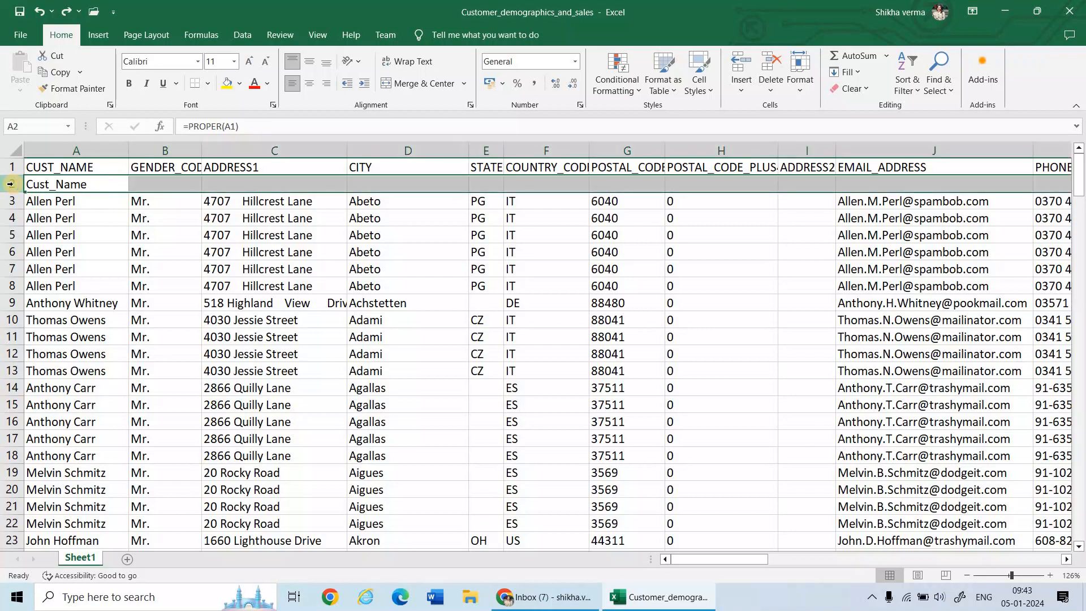
{"action": "left_click", "coordinate": [41, 191]}
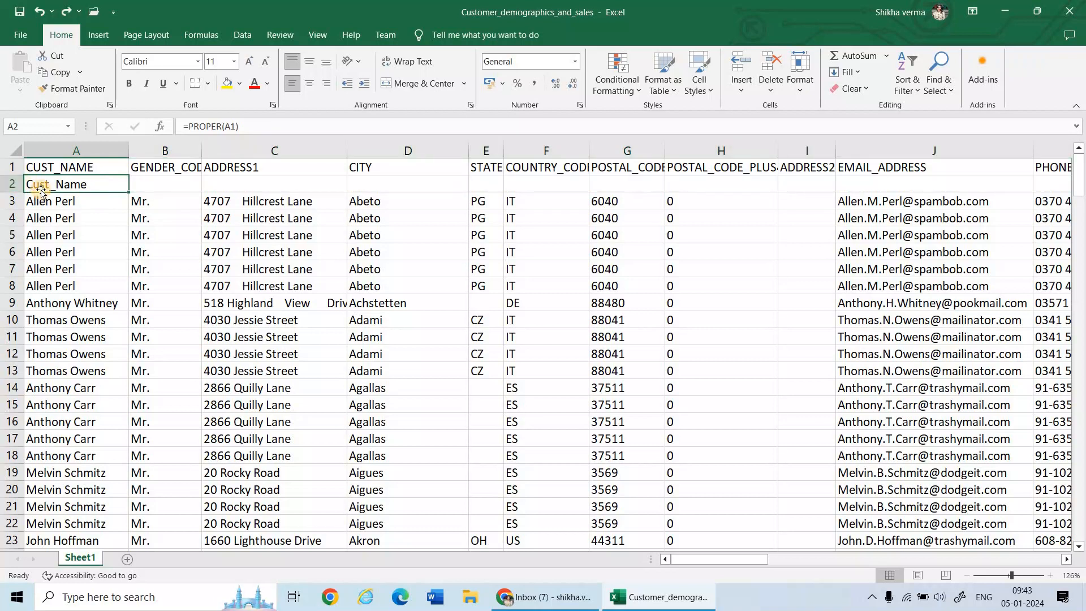
{"action": "key", "text": "shift+Right"}
{"action": "key", "text": "shift+Right"}
{"action": "key", "text": "shift+Right"}
{"action": "key", "text": "shift+Right"}
{"action": "key", "text": "shift+Right"}
{"action": "key", "text": "shift+Right"}
{"action": "key", "text": "shift+Right"}
{"action": "key", "text": "shift+Right"}
{"action": "key", "text": "shift+Right"}
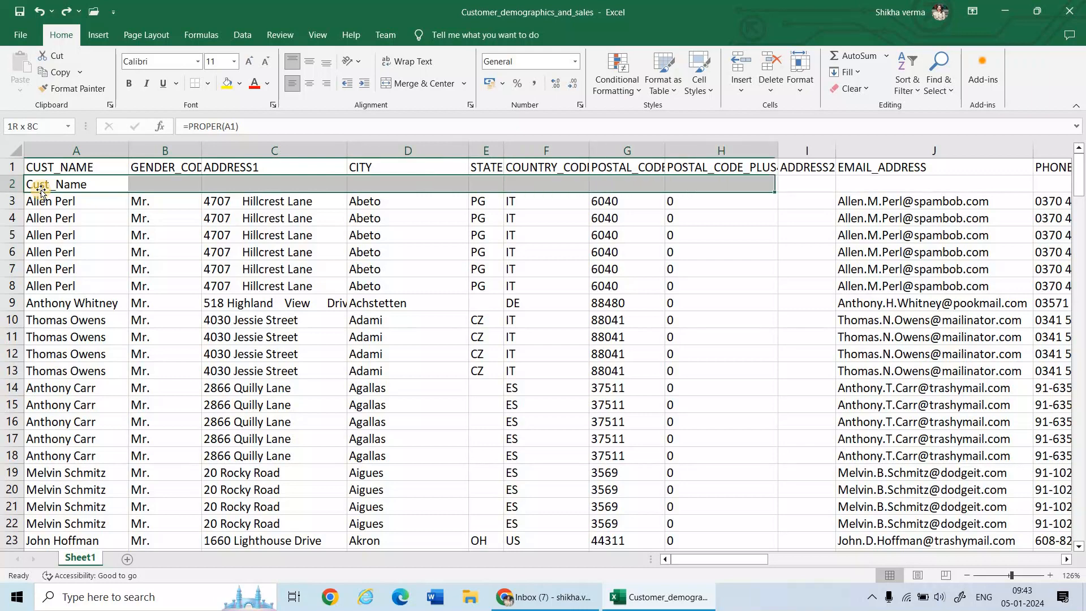
{"action": "key", "text": "shift+Right"}
{"action": "key", "text": "shift+Right"}
{"action": "key", "text": "shift+Right"}
{"action": "key", "text": "shift+Right"}
{"action": "key", "text": "shift+Right"}
{"action": "key", "text": "shift+Right"}
{"action": "key", "text": "shift+Right"}
{"action": "key", "text": "shift+Right"}
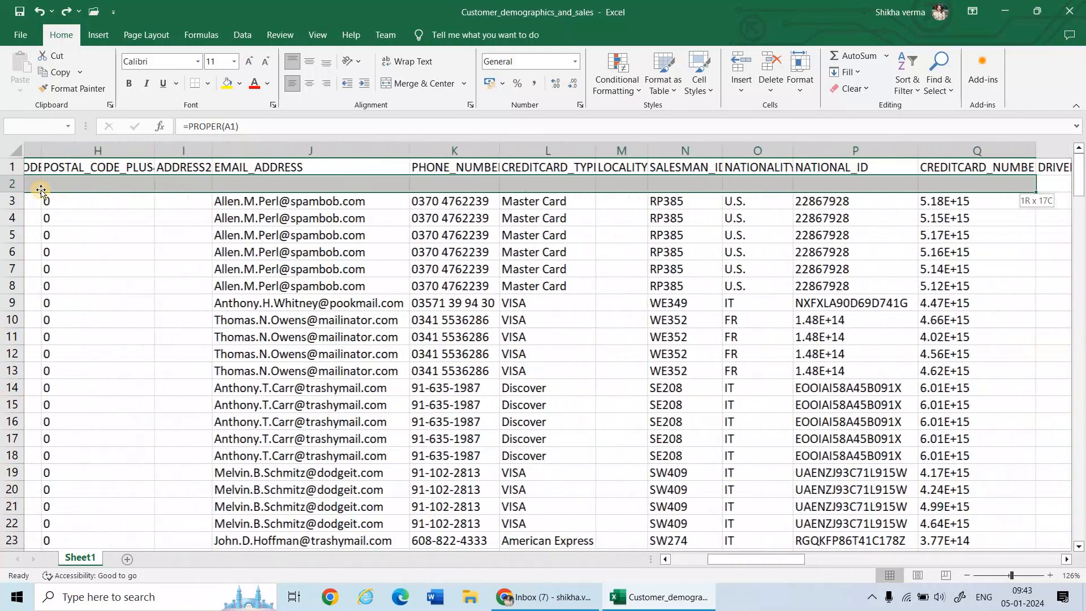
{"action": "key", "text": "shift+Right"}
{"action": "key", "text": "shift+Right"}
{"action": "key", "text": "shift+Right"}
{"action": "key", "text": "shift+Right"}
{"action": "key", "text": "shift+Right"}
{"action": "key", "text": "shift+Right"}
{"action": "key", "text": "shift+Right"}
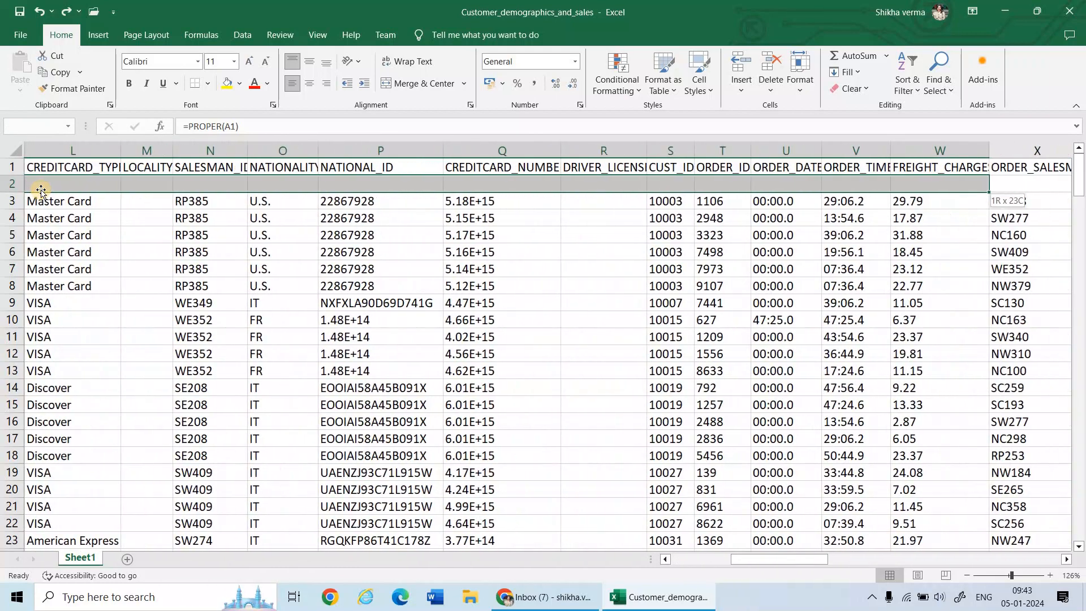
{"action": "key", "text": "shift+Right"}
{"action": "key", "text": "shift+Right"}
{"action": "key", "text": "shift+Right"}
{"action": "key", "text": "shift+Right"}
{"action": "key", "text": "shift+Right"}
{"action": "key", "text": "shift+Right"}
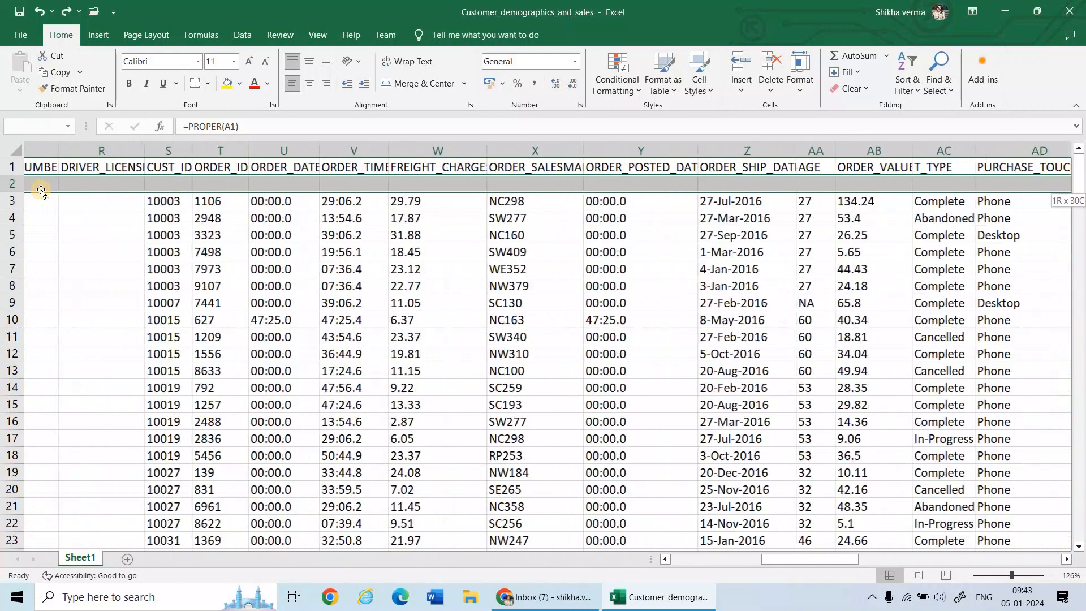
{"action": "key", "text": "shift+Right"}
{"action": "key", "text": "shift+Right"}
{"action": "key", "text": "shift+Right"}
{"action": "key", "text": "shift+Right"}
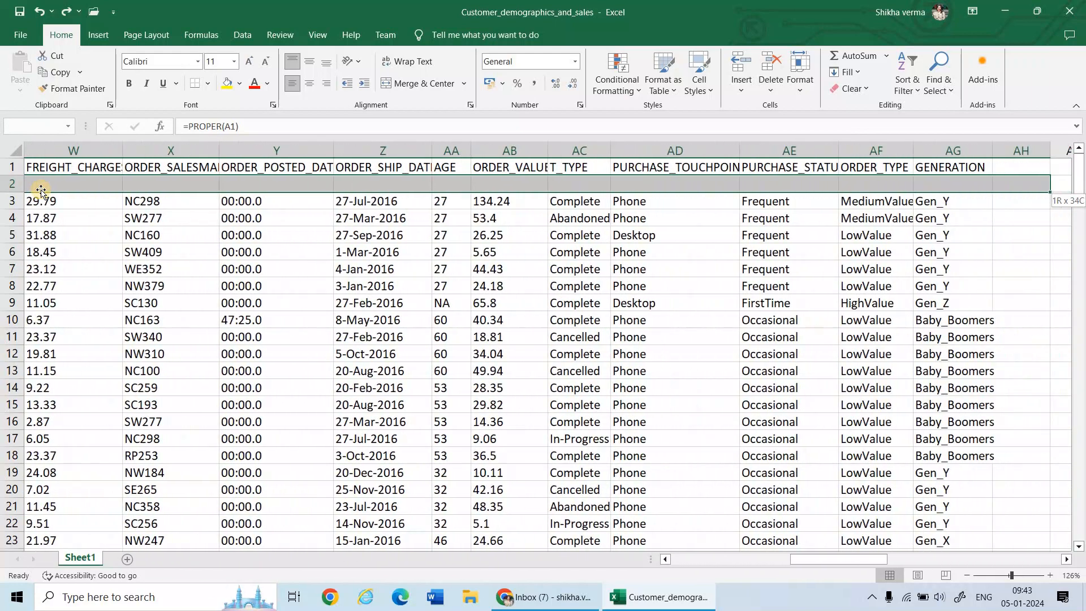
{"action": "key", "text": "shift+Left"}
{"action": "key", "text": "shift+Left"}
{"action": "key", "text": "shift+Left"}
{"action": "key", "text": "shift+Right"}
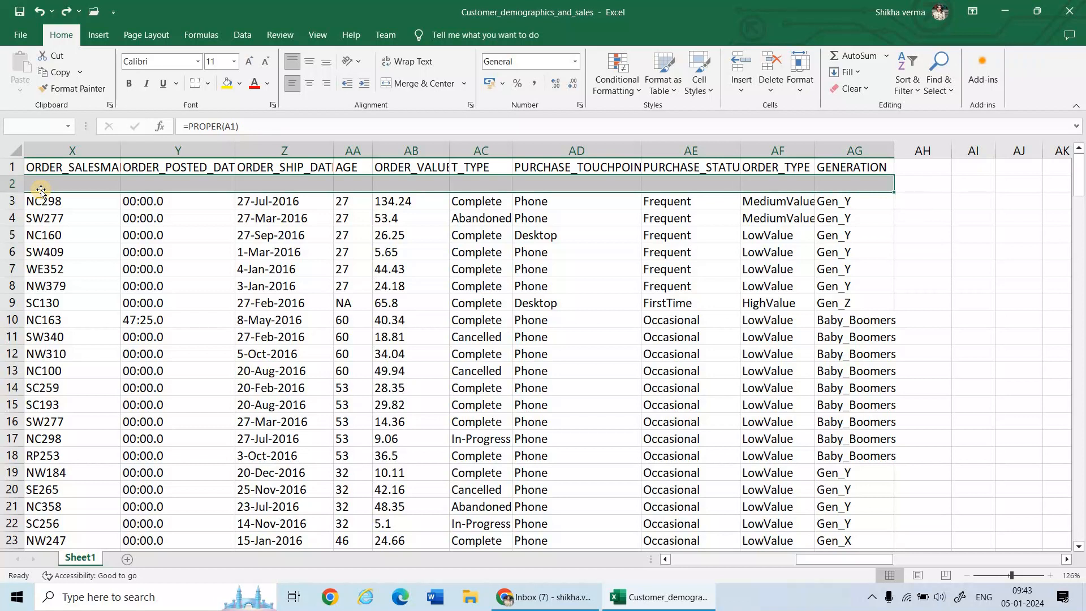
{"action": "key", "text": "F2"}
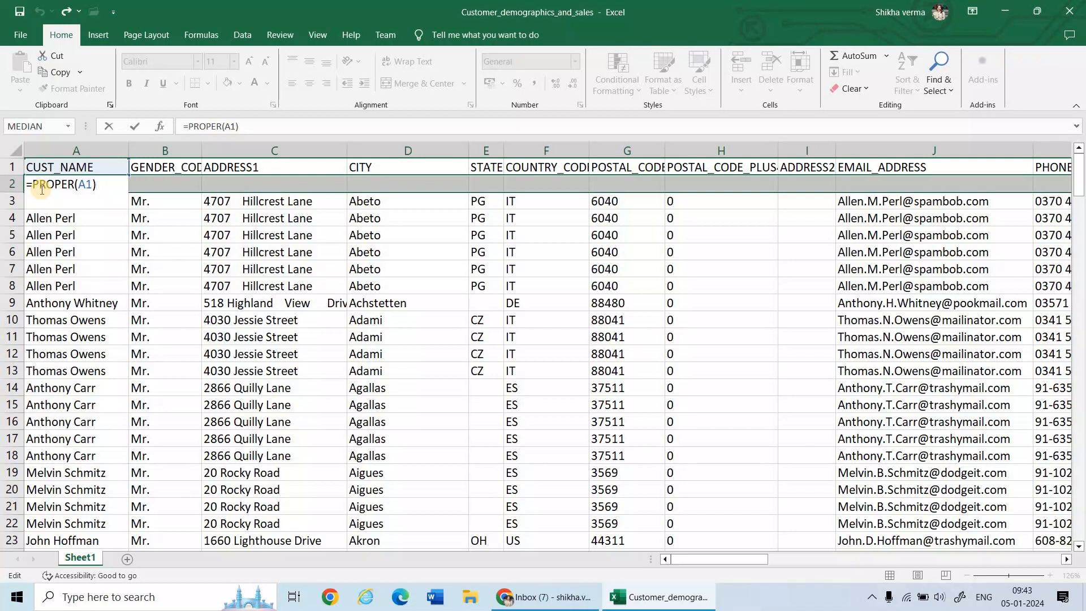
{"action": "key", "text": "ctrl+Return"}
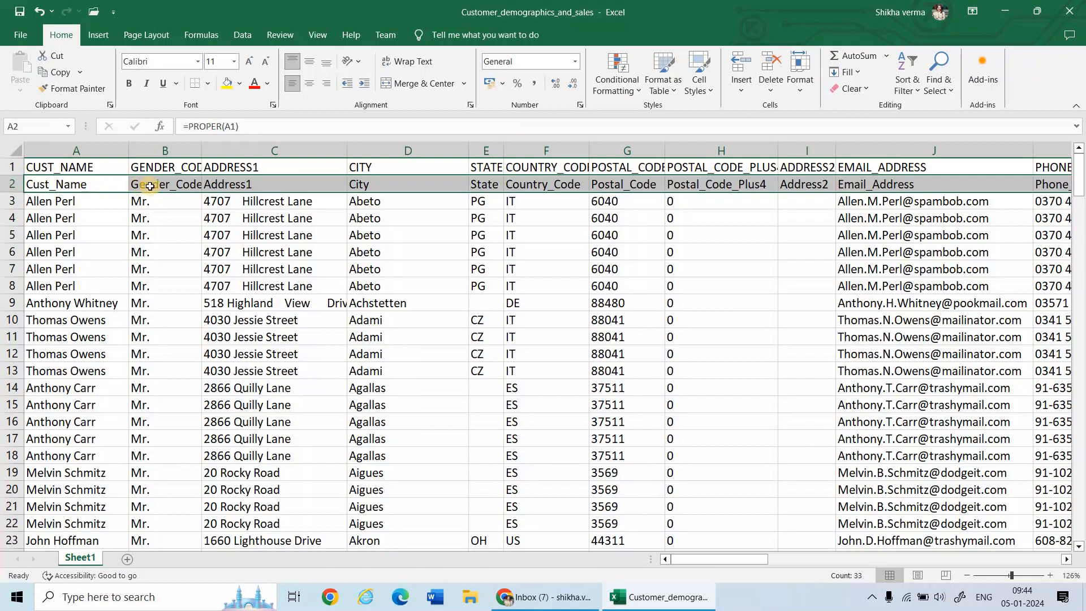
Step: Copy the whole of row 2 with the proper-case headers
{"action": "right_click", "coordinate": [11, 185]}
{"action": "left_click", "coordinate": [69, 235]}
Step: Try a regular paste of the copied formula row over the original headers in row 1, and undo it
{"action": "left_click", "coordinate": [35, 167]}
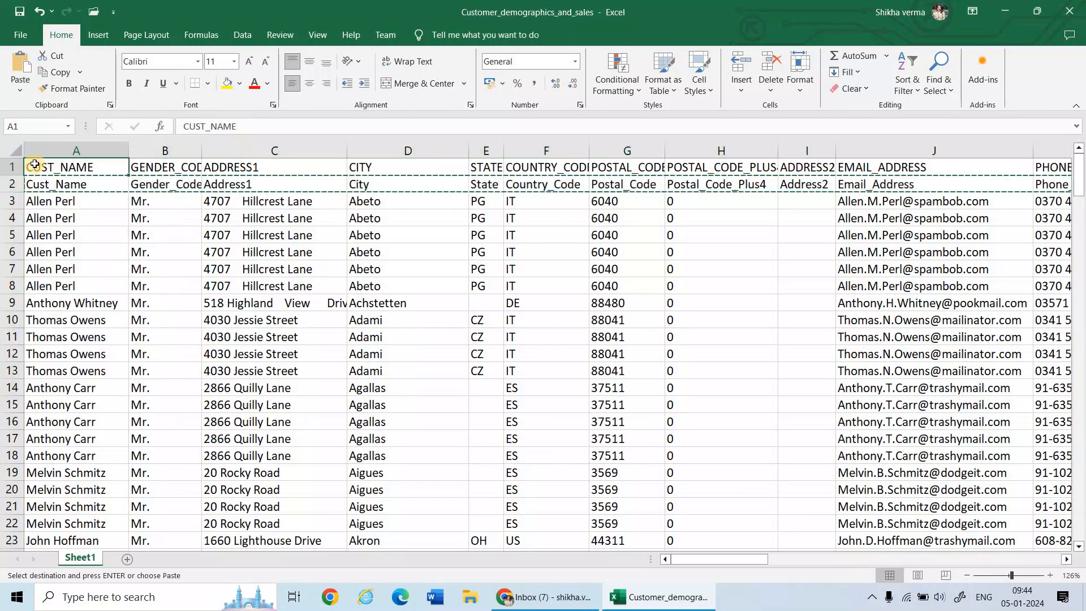
{"action": "key", "text": "ctrl+v"}
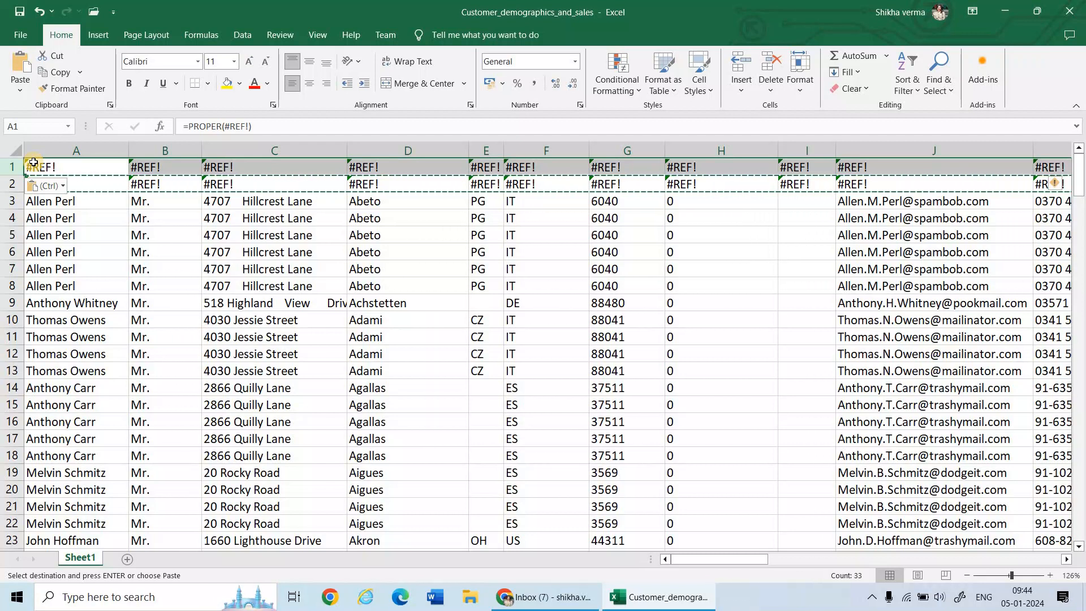
{"action": "key", "text": "ctrl+z"}
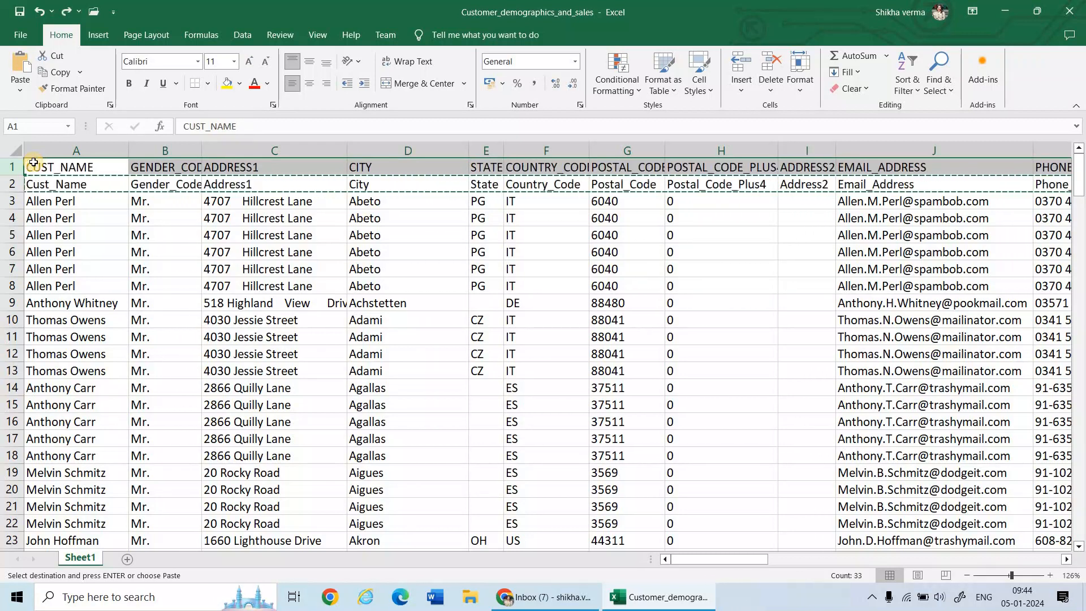
Step: Paste the copied row 2 headers over row 1 starting at A1, using Paste Special with Values
{"action": "left_click", "coordinate": [12, 183]}
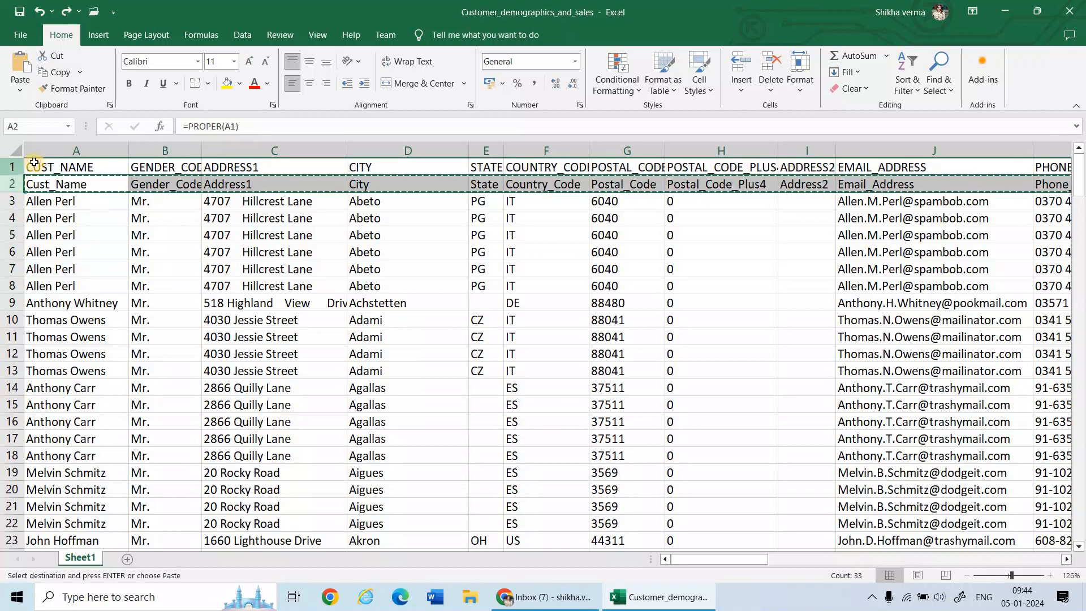
{"action": "left_click", "coordinate": [32, 167]}
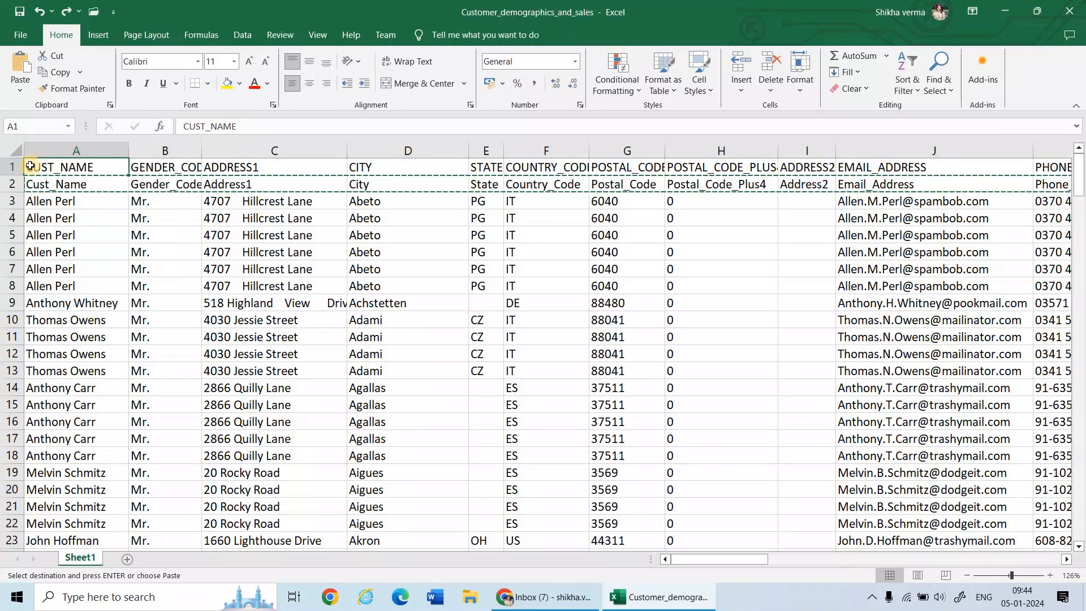
{"action": "right_click", "coordinate": [30, 166]}
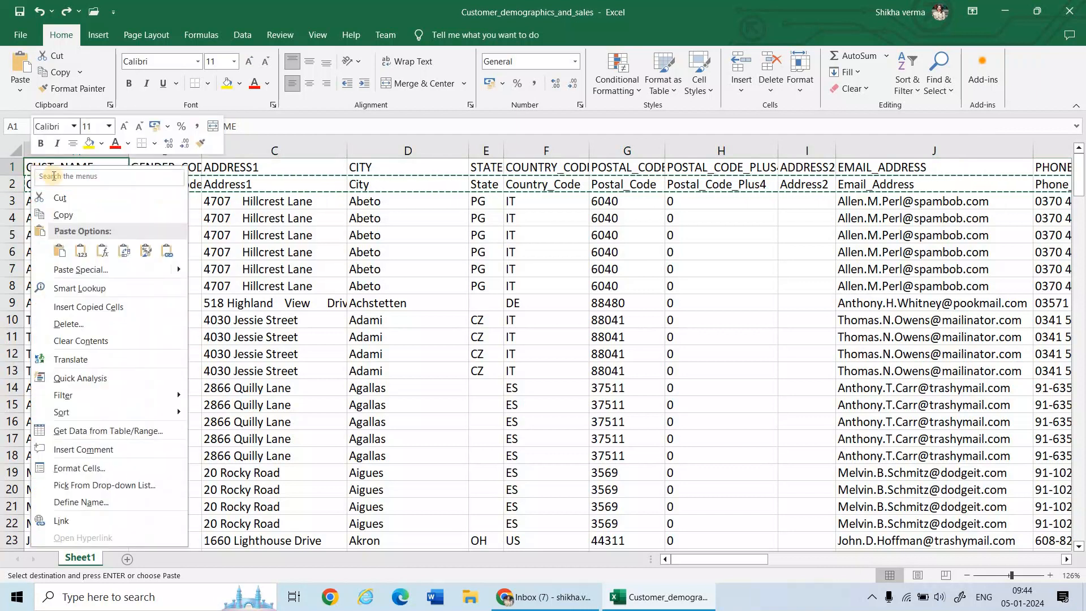
{"action": "left_click", "coordinate": [78, 269]}
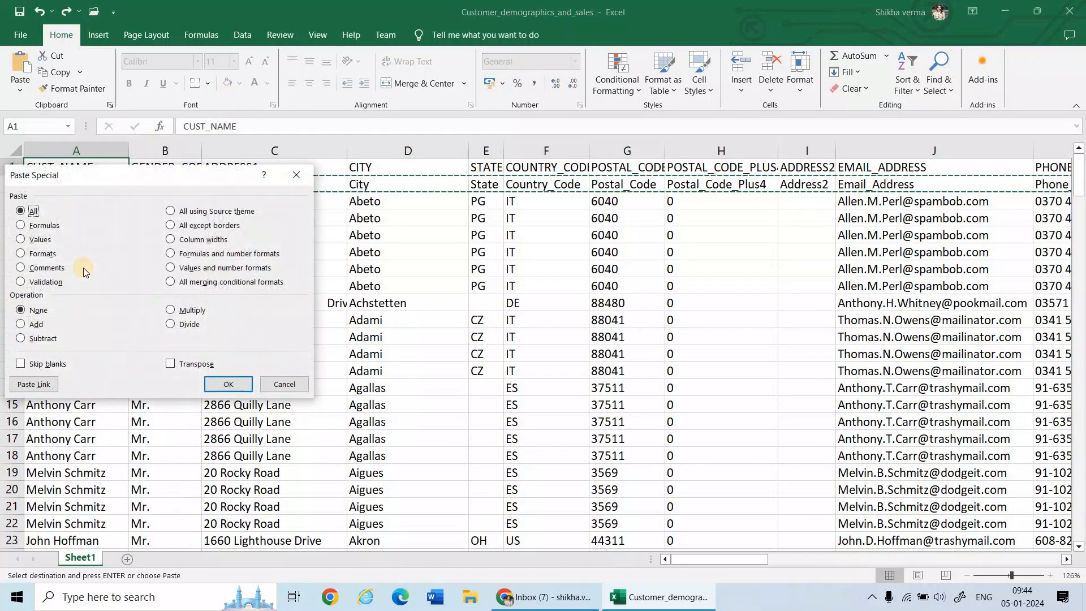
{"action": "left_click", "coordinate": [37, 240]}
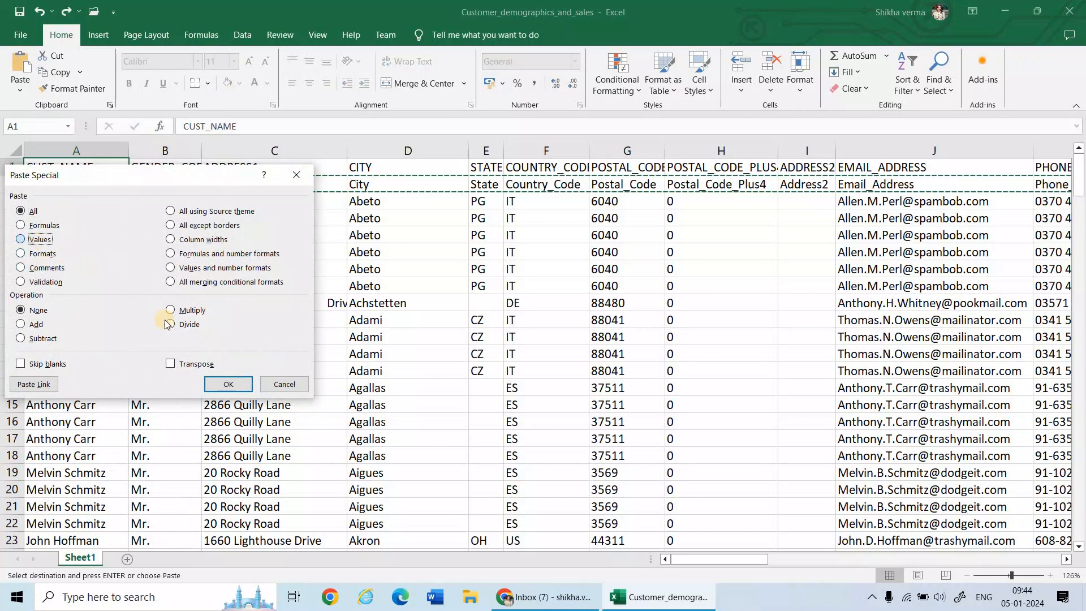
{"action": "left_click", "coordinate": [216, 385]}
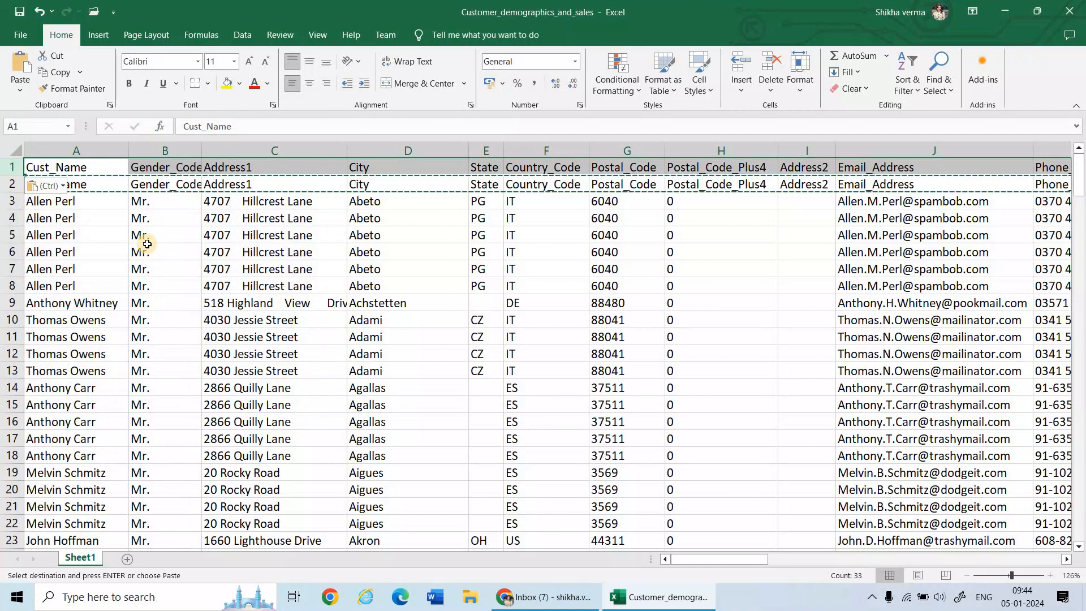
Step: Delete the helper row 2 that holds the PROPER formulas
{"action": "left_click", "coordinate": [9, 185]}
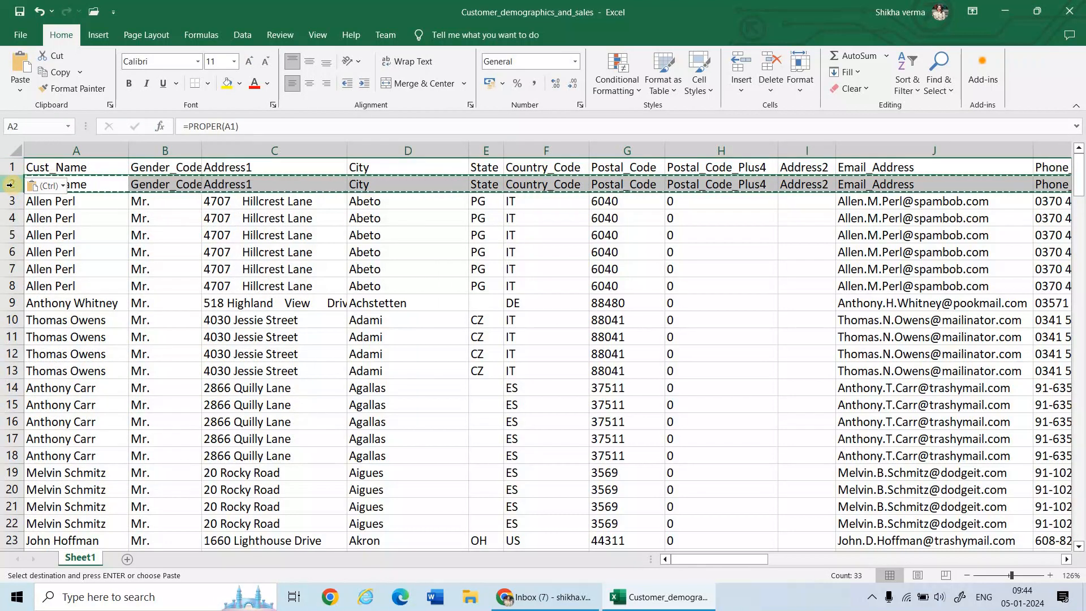
{"action": "right_click", "coordinate": [9, 185]}
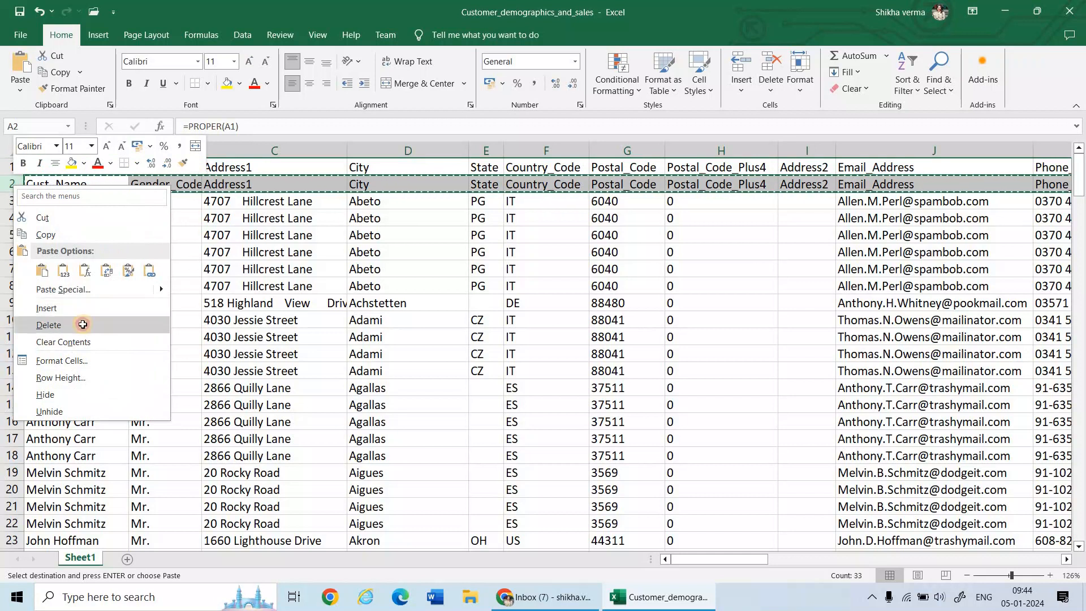
{"action": "left_click", "coordinate": [49, 325]}
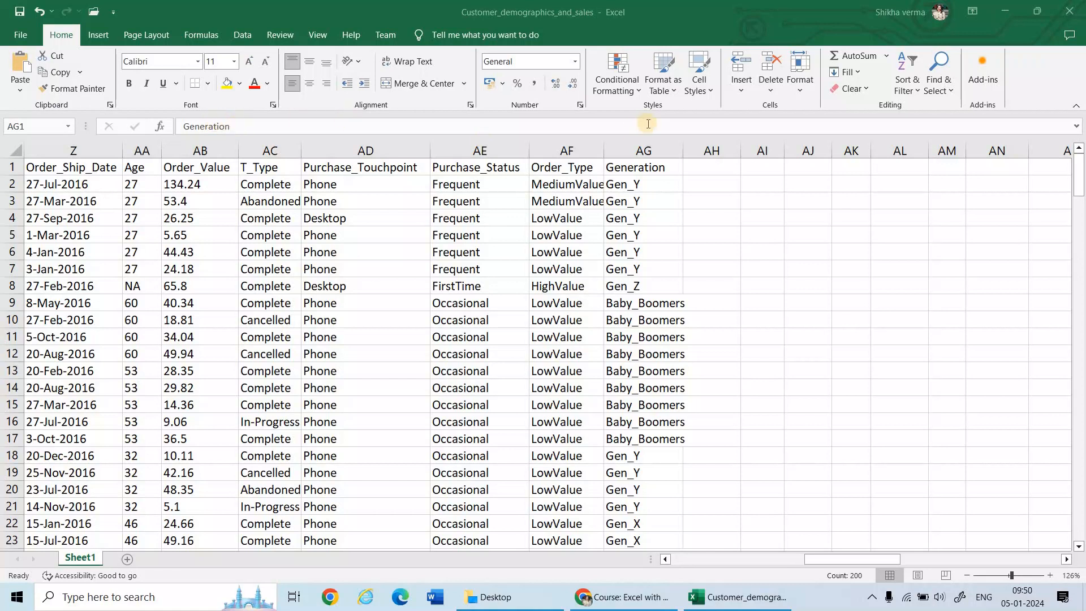
Step: Insert a blank column before the Generation column AG and enter the header Generation in its cell AG1
{"action": "left_click", "coordinate": [642, 149]}
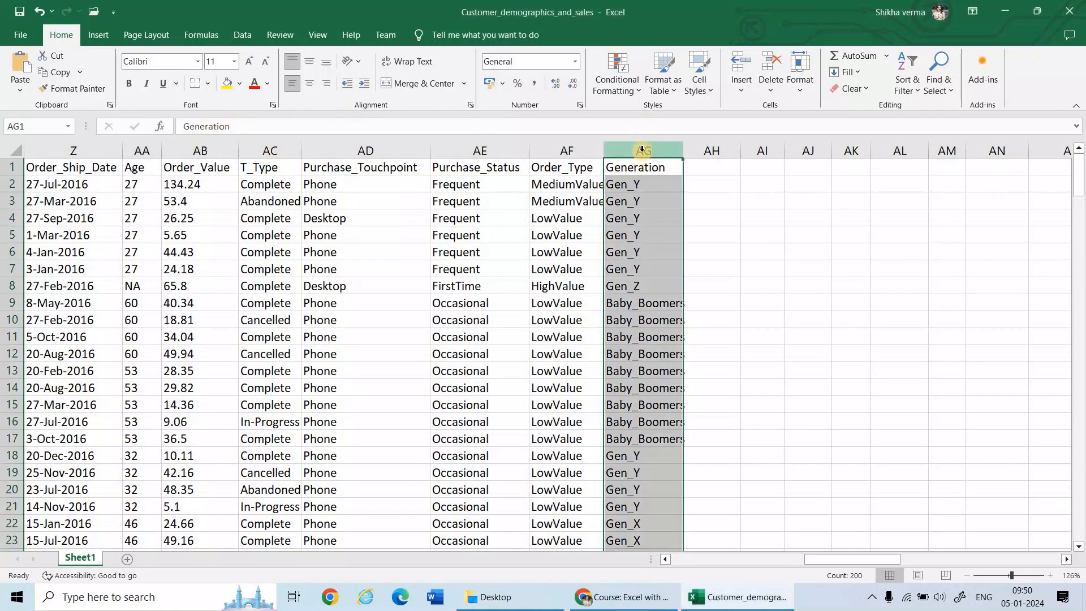
{"action": "right_click", "coordinate": [643, 150]}
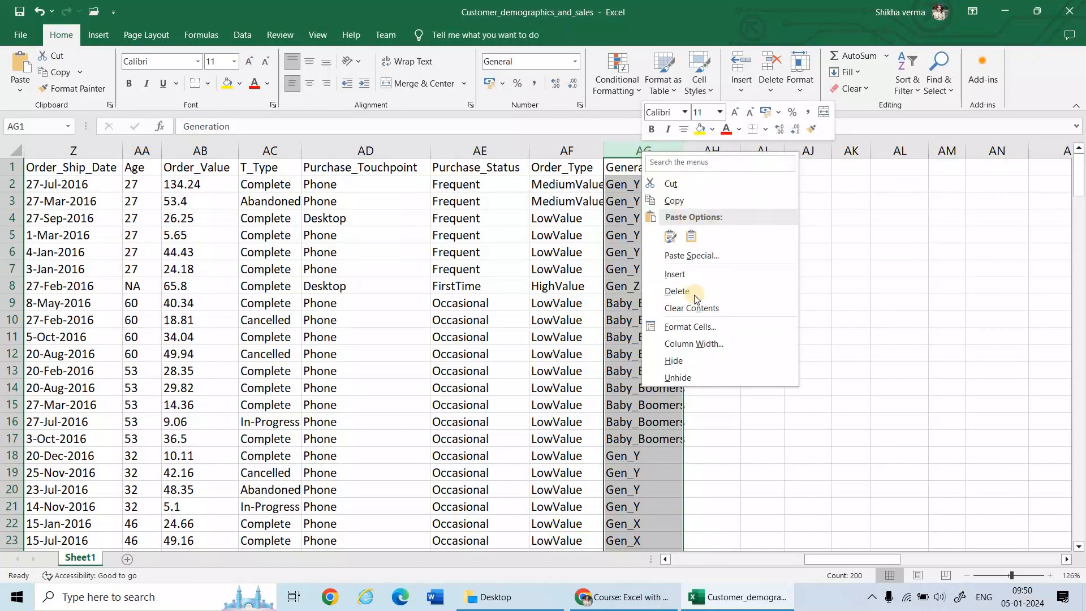
{"action": "left_click", "coordinate": [688, 276]}
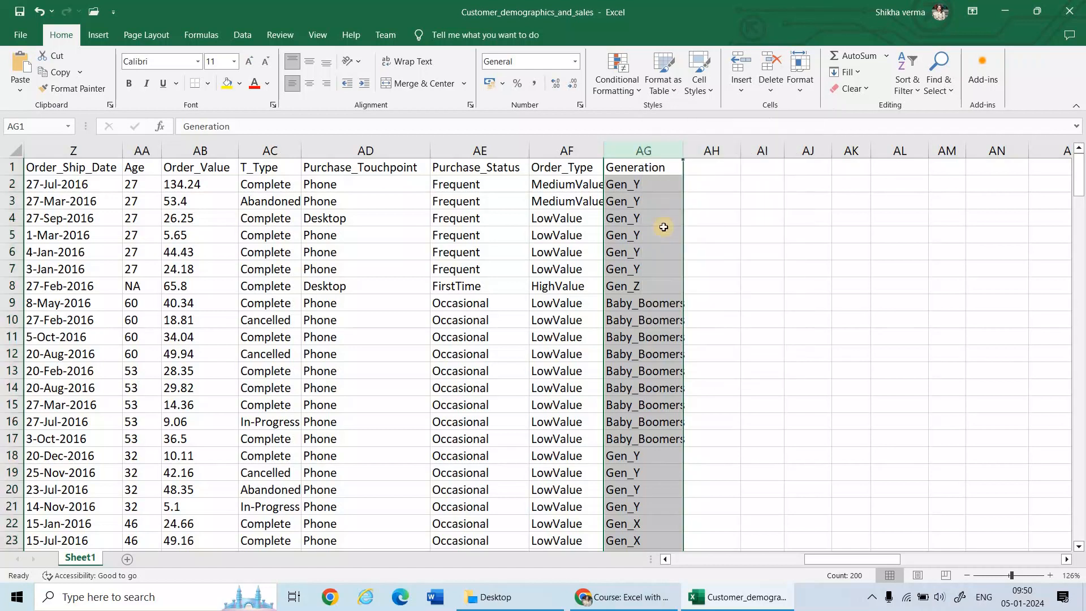
{"action": "left_click", "coordinate": [636, 182]}
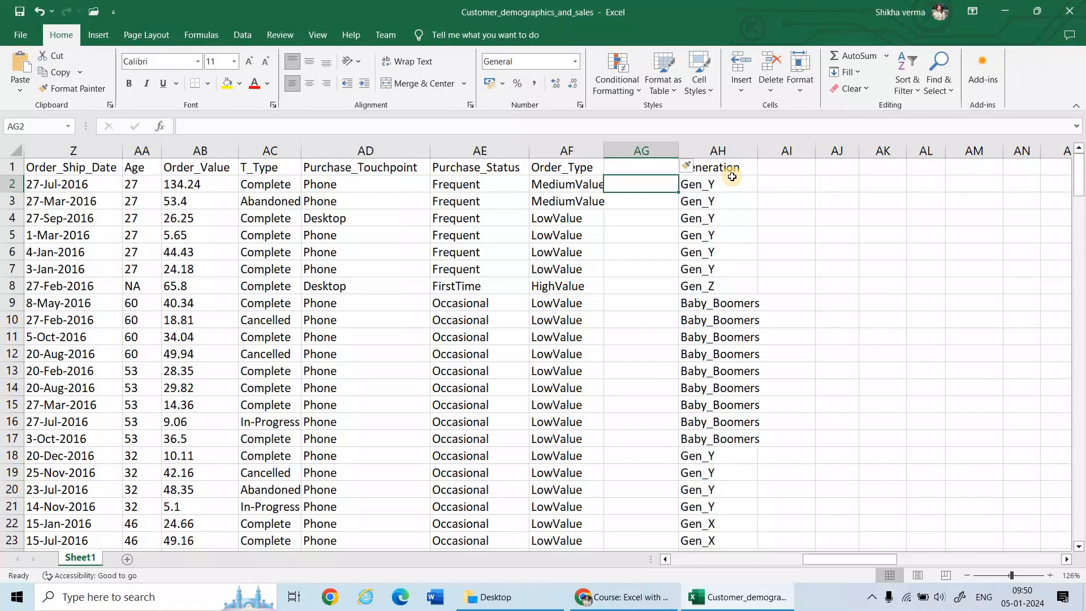
{"action": "key", "text": "Up"}
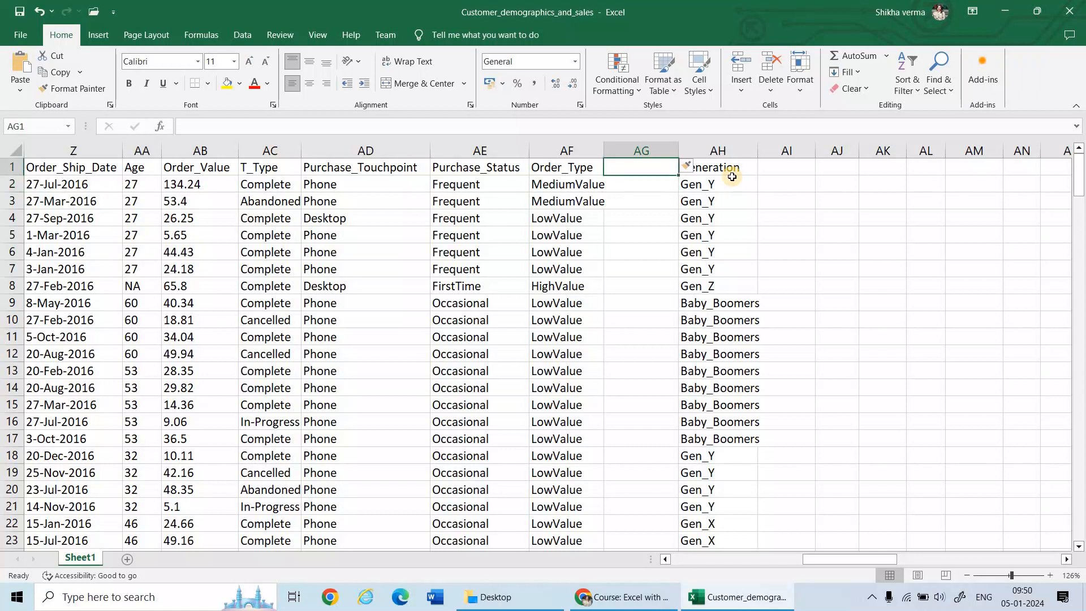
{"action": "type", "text": "gENERATION"}
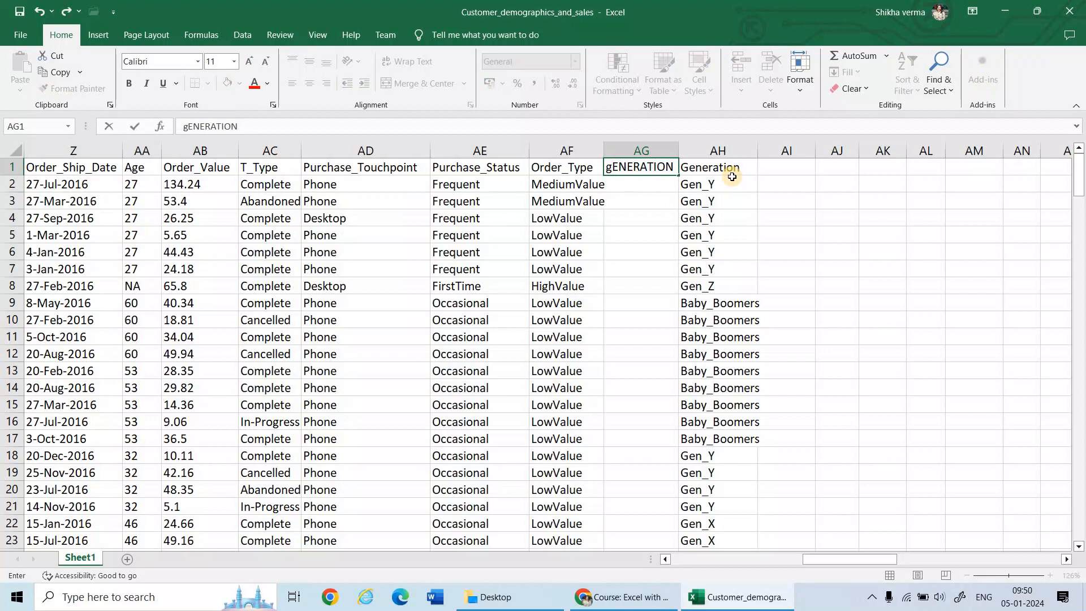
{"action": "key", "text": "Return"}
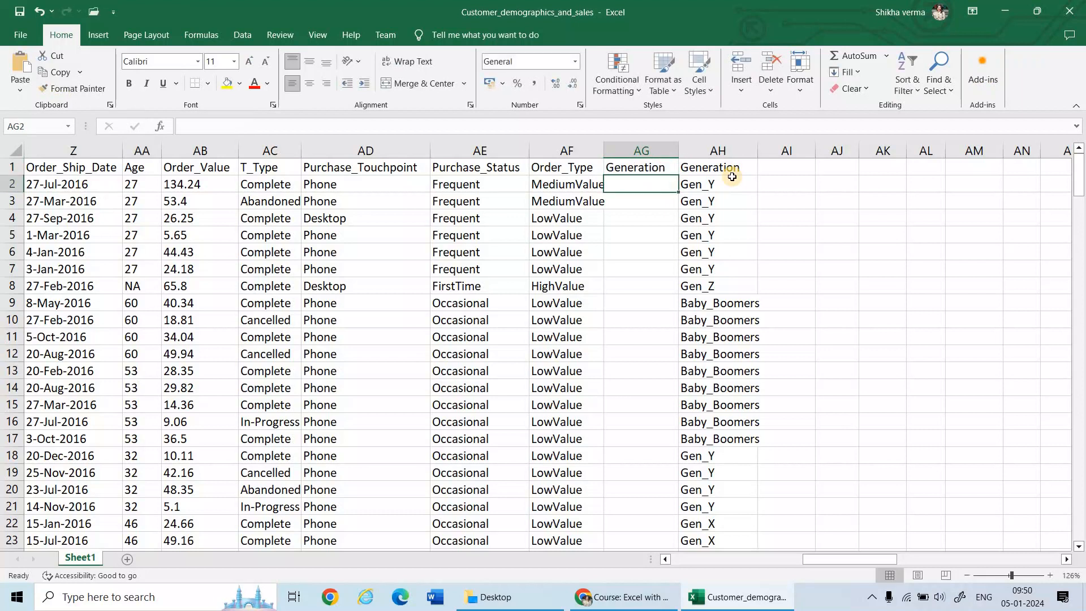
Step: Enter the formula =UPPER(AH2) in cell AG2 to convert the first generation entry to uppercase
{"action": "type", "text": "="}
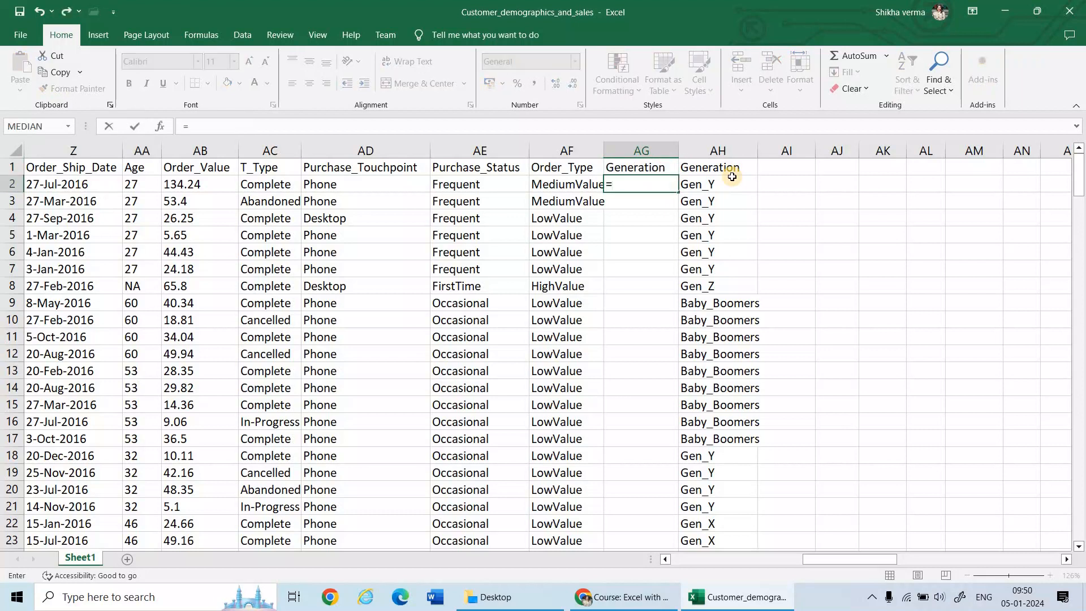
{"action": "type", "text": "upper"}
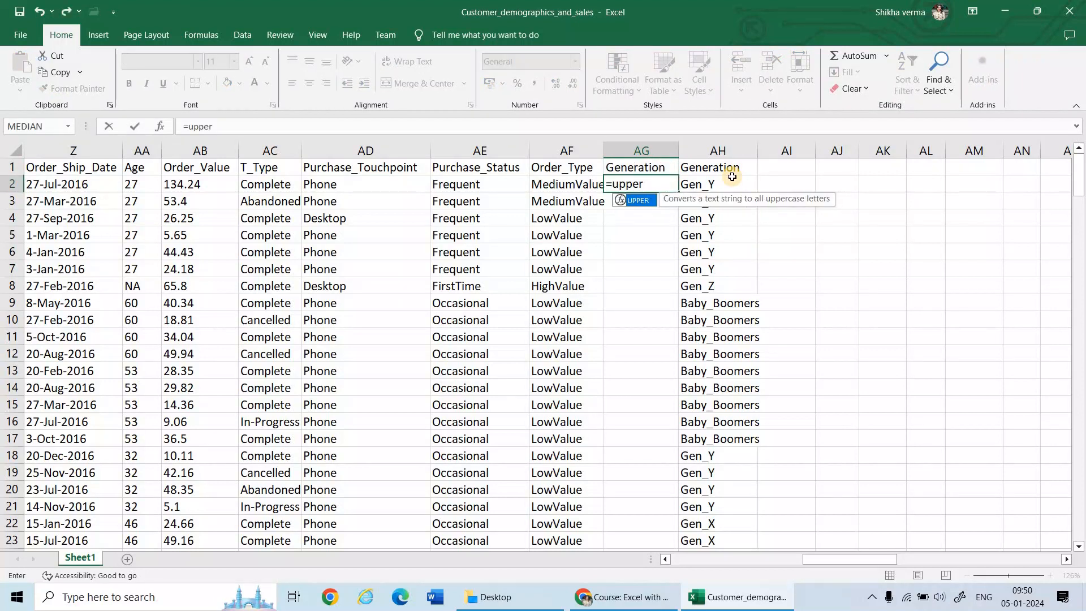
{"action": "type", "text": "("}
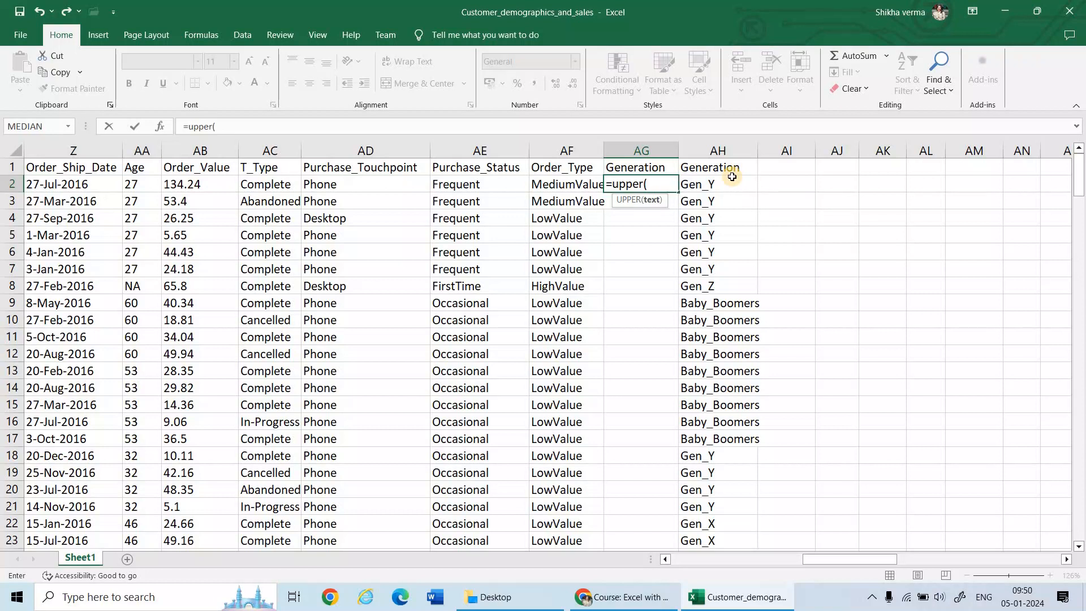
{"action": "key", "text": "Up"}
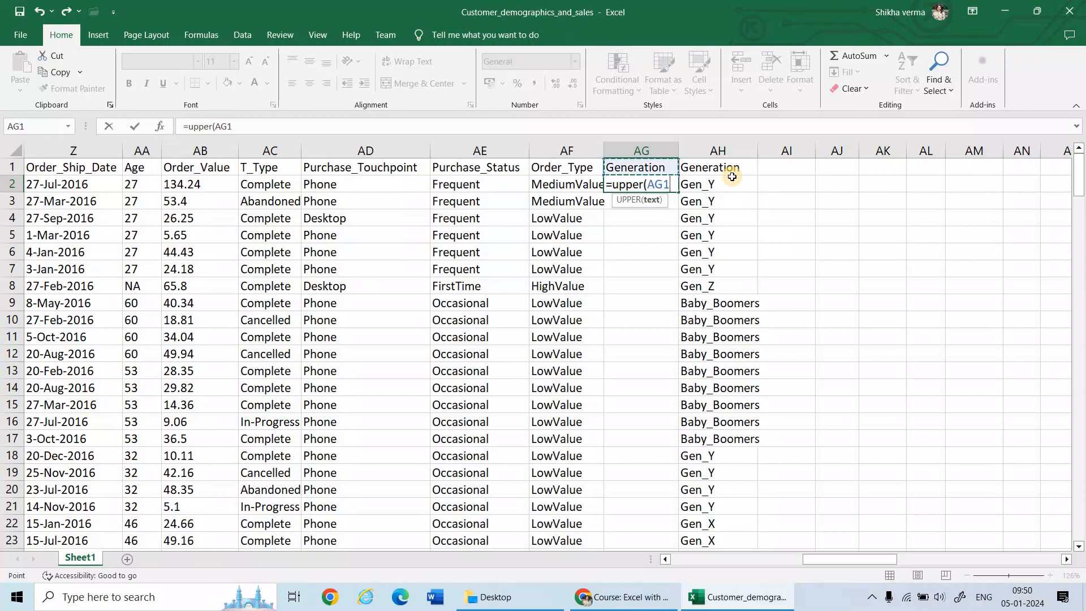
{"action": "key", "text": "Down"}
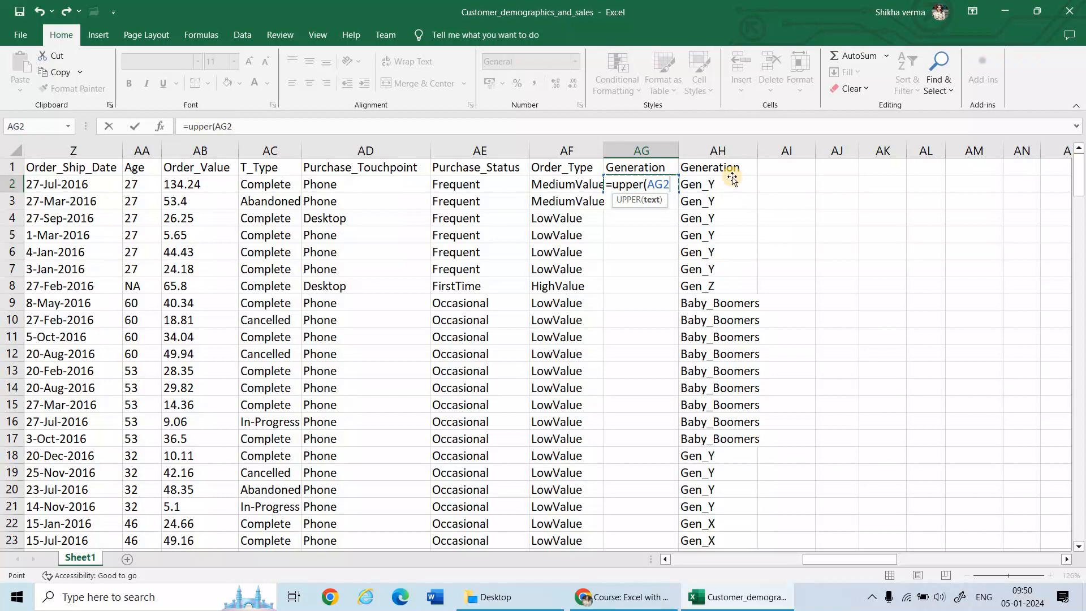
{"action": "left_click", "coordinate": [732, 179]}
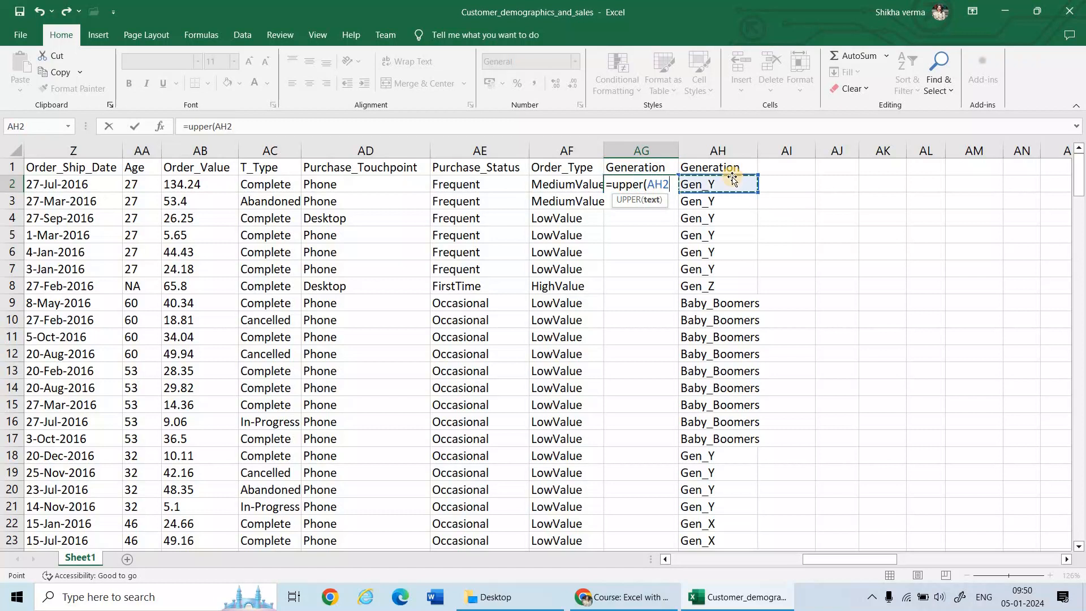
{"action": "type", "text": ")"}
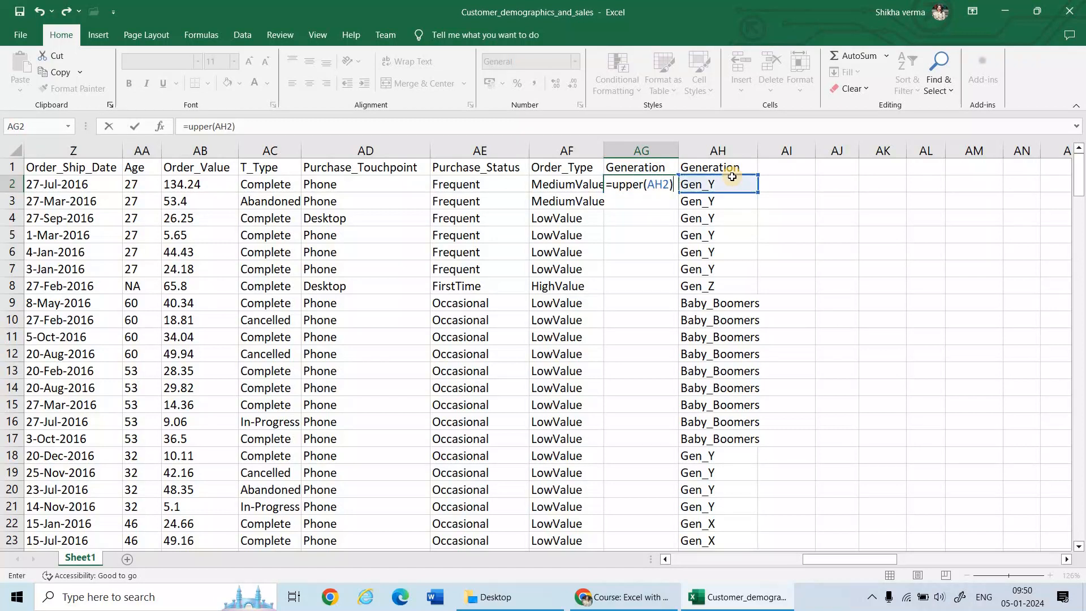
{"action": "key", "text": "Return"}
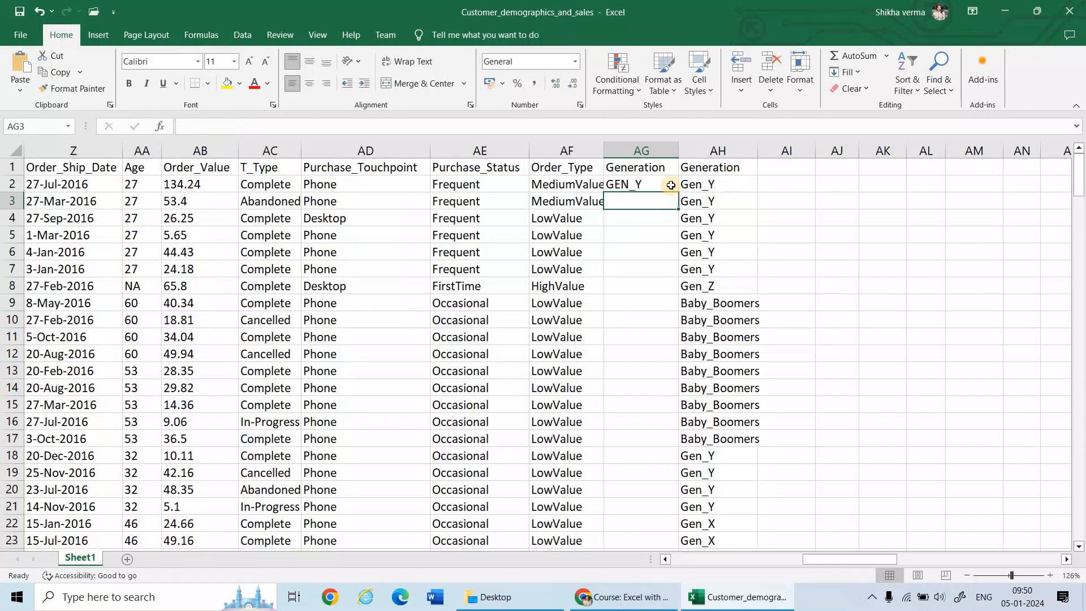
Step: Fill the UPPER formula from AG2 down to the last data row, AG205
{"action": "left_click", "coordinate": [672, 185]}
{"action": "left_click_drag", "start_coordinate": [679, 193], "coordinate": [650, 281]}
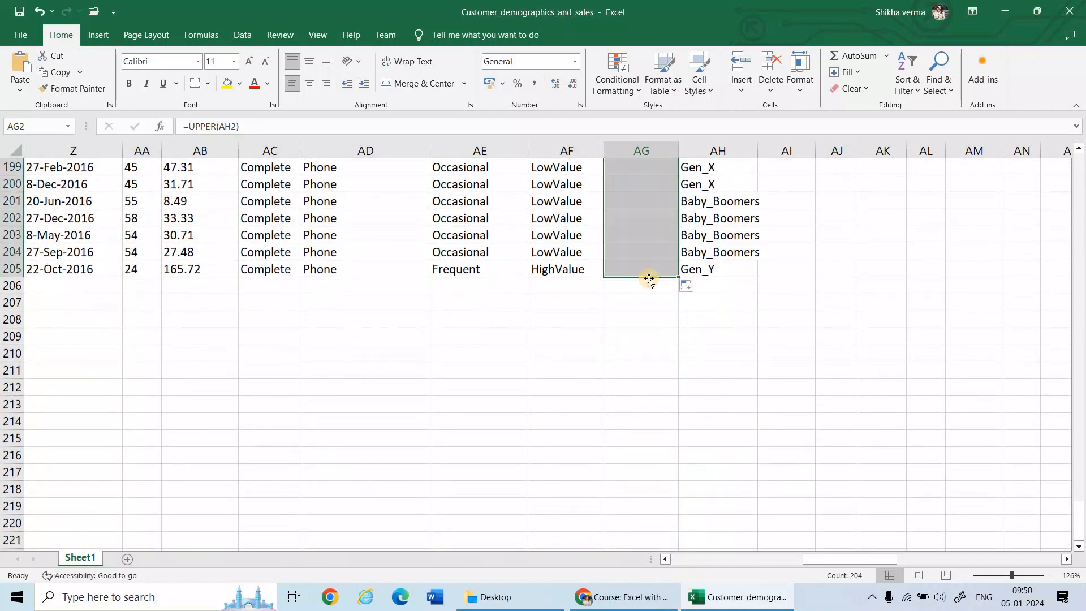
{"action": "scroll", "coordinate": [655, 314], "scroll_direction": "up", "scroll_amount": 7}
{"action": "scroll", "coordinate": [654, 313], "scroll_direction": "up", "scroll_amount": 20}
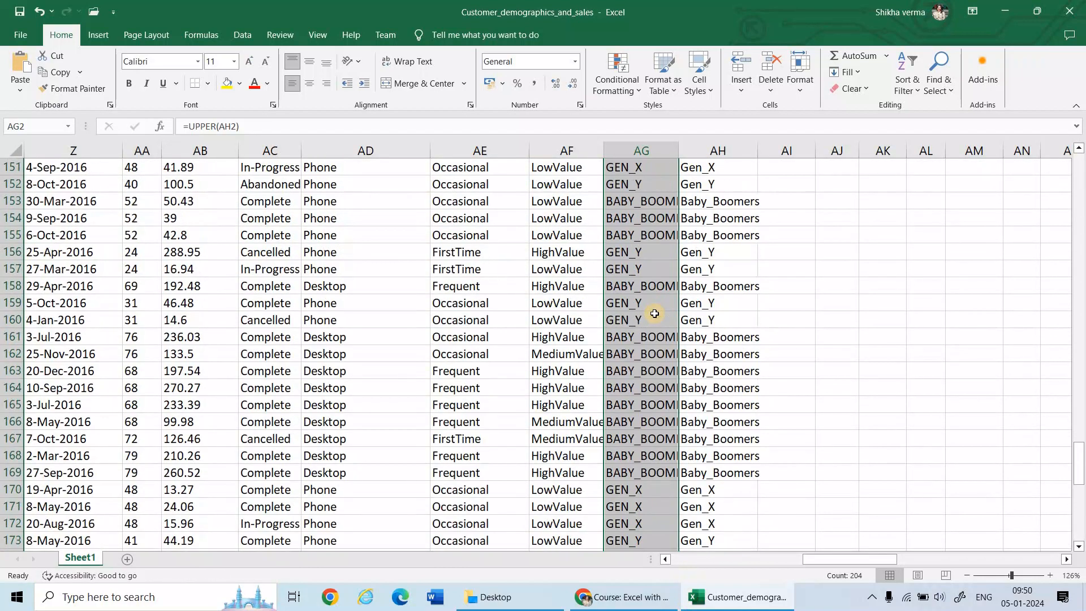
{"action": "scroll", "coordinate": [654, 314], "scroll_direction": "up", "scroll_amount": 20}
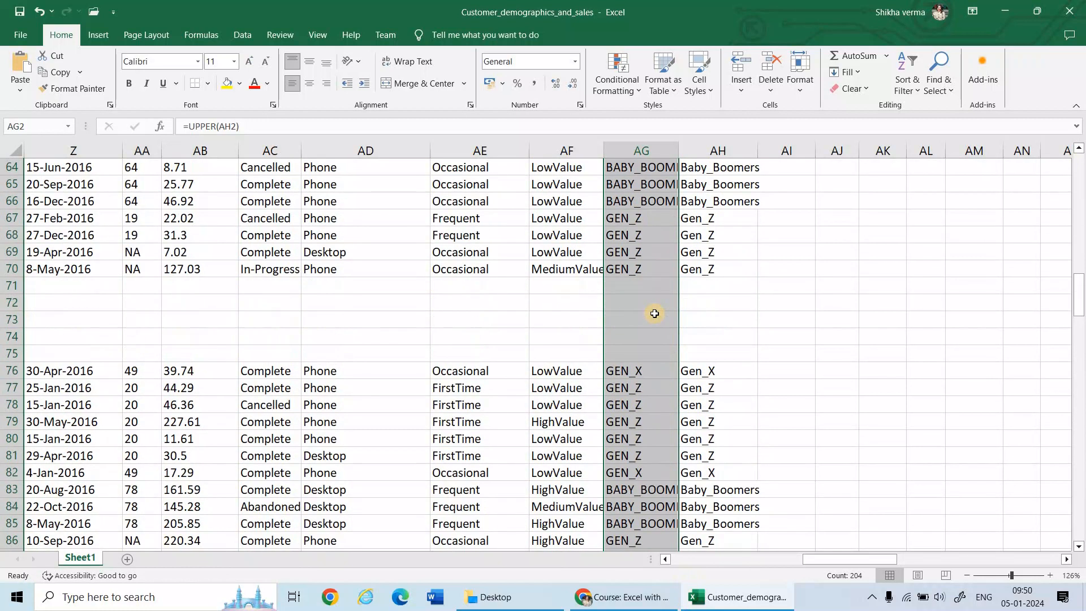
{"action": "scroll", "coordinate": [654, 313], "scroll_direction": "up", "scroll_amount": 2}
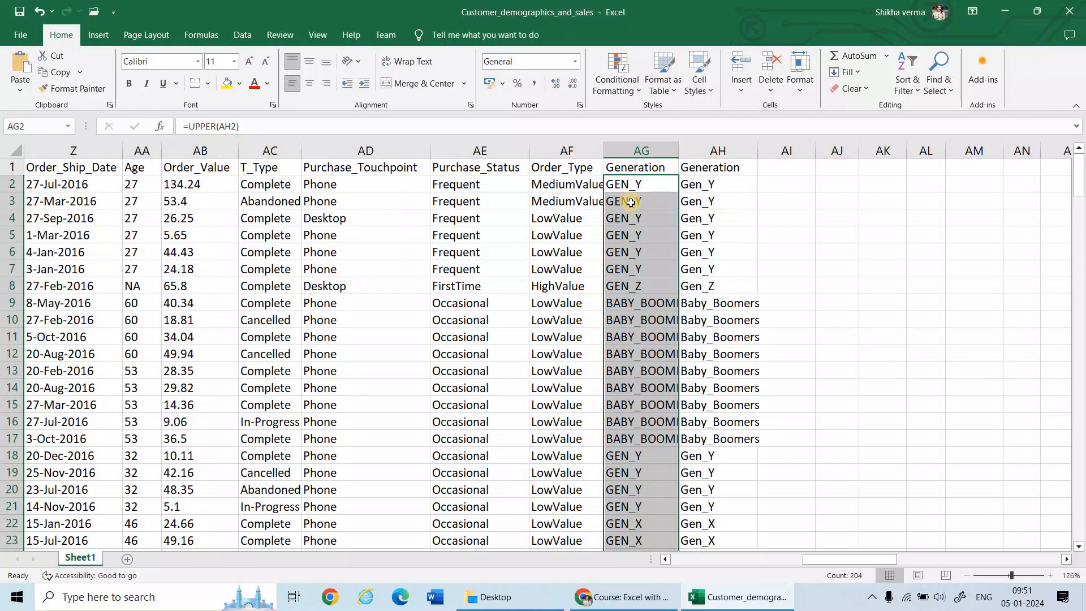
Step: Try deleting the original Generation column AH, and undo the deletion
{"action": "left_click", "coordinate": [714, 151]}
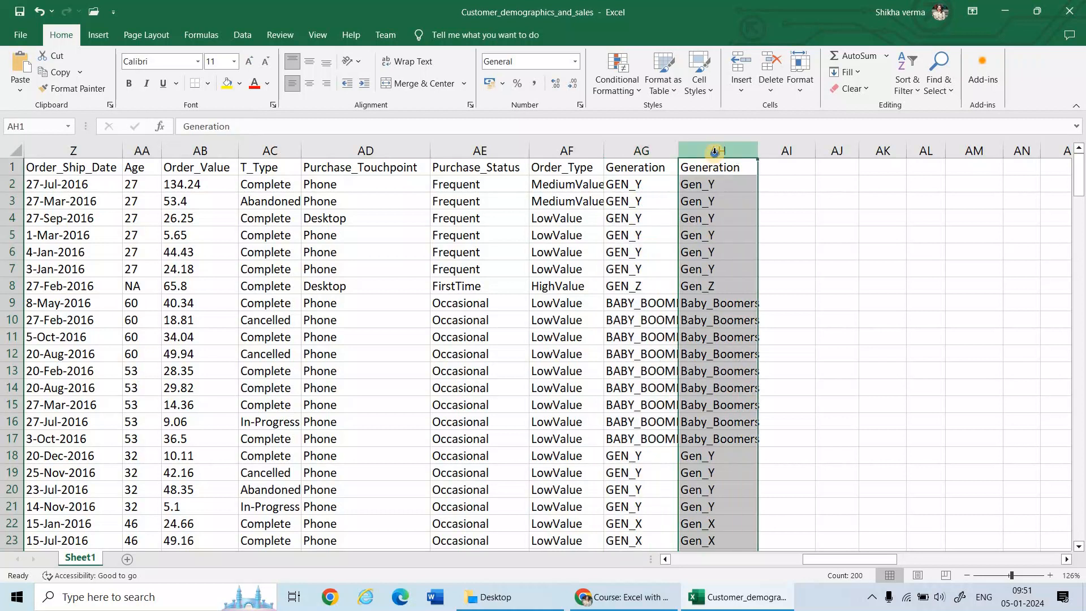
{"action": "right_click", "coordinate": [714, 151]}
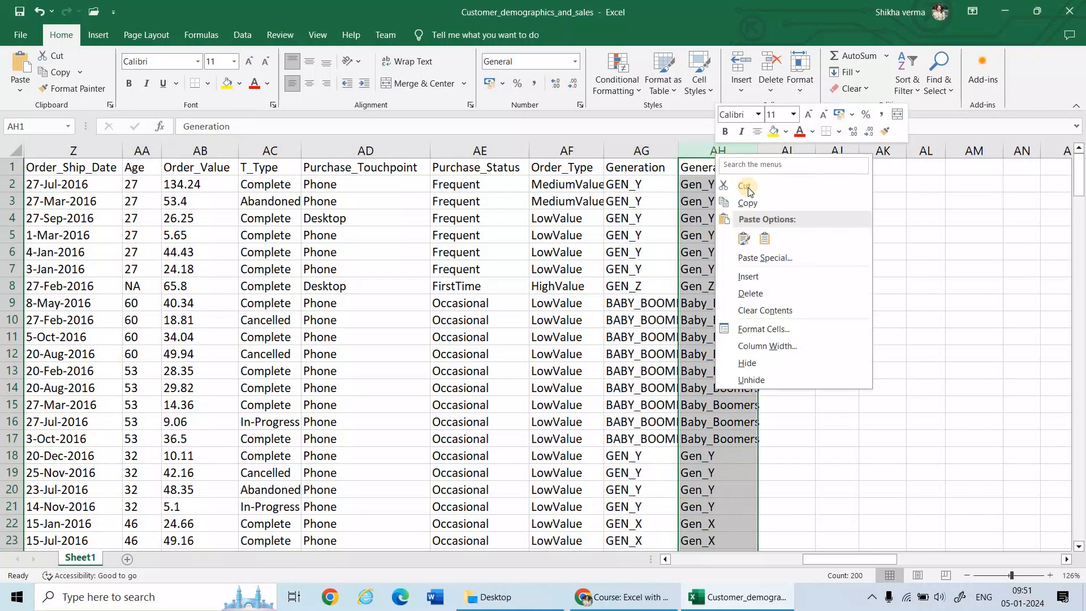
{"action": "left_click", "coordinate": [750, 294]}
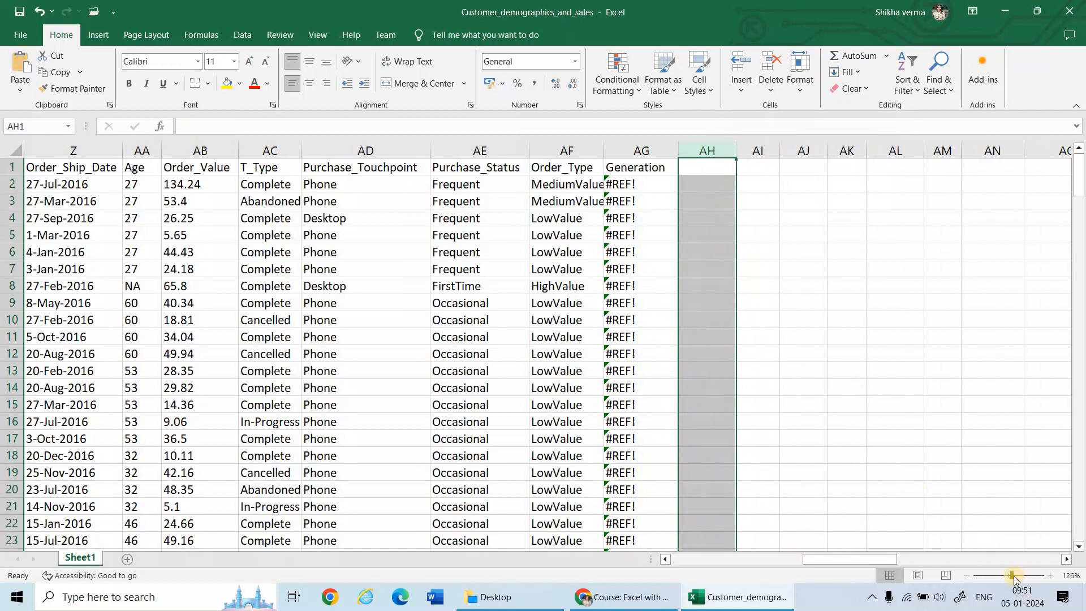
{"action": "left_click_drag", "start_coordinate": [1013, 575], "coordinate": [1017, 576]}
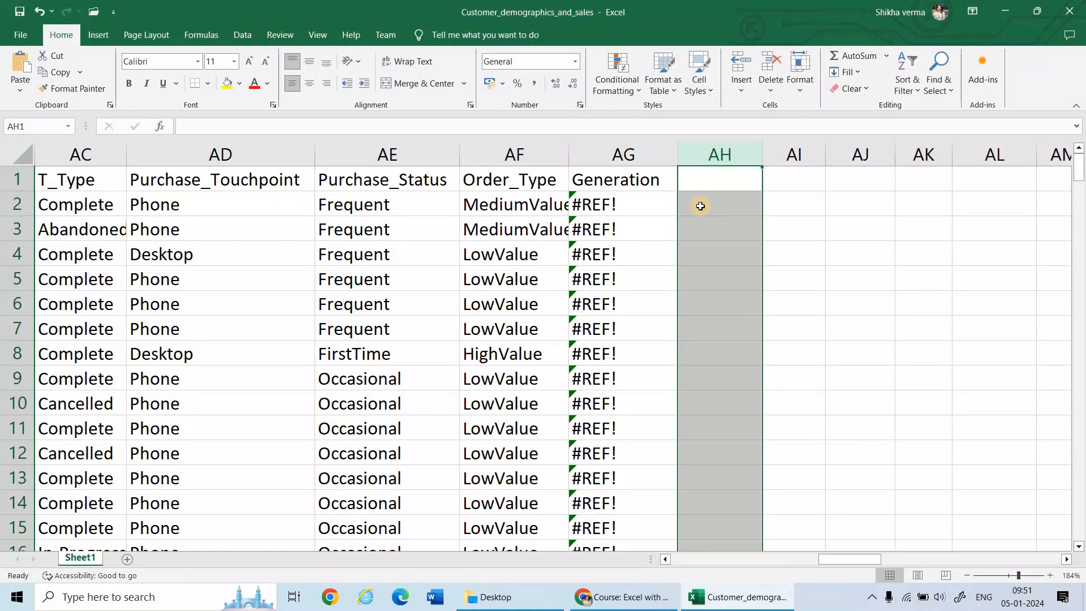
{"action": "scroll", "coordinate": [701, 206], "scroll_direction": "down", "scroll_amount": 3}
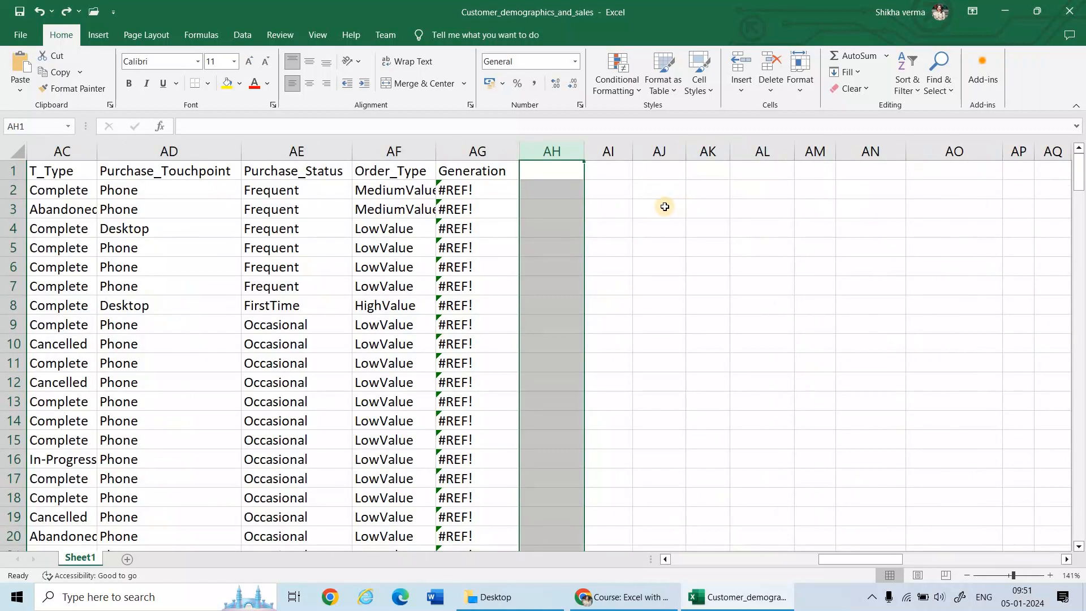
{"action": "scroll", "coordinate": [664, 207], "scroll_direction": "down", "scroll_amount": 1}
{"action": "key", "text": "ctrl+z"}
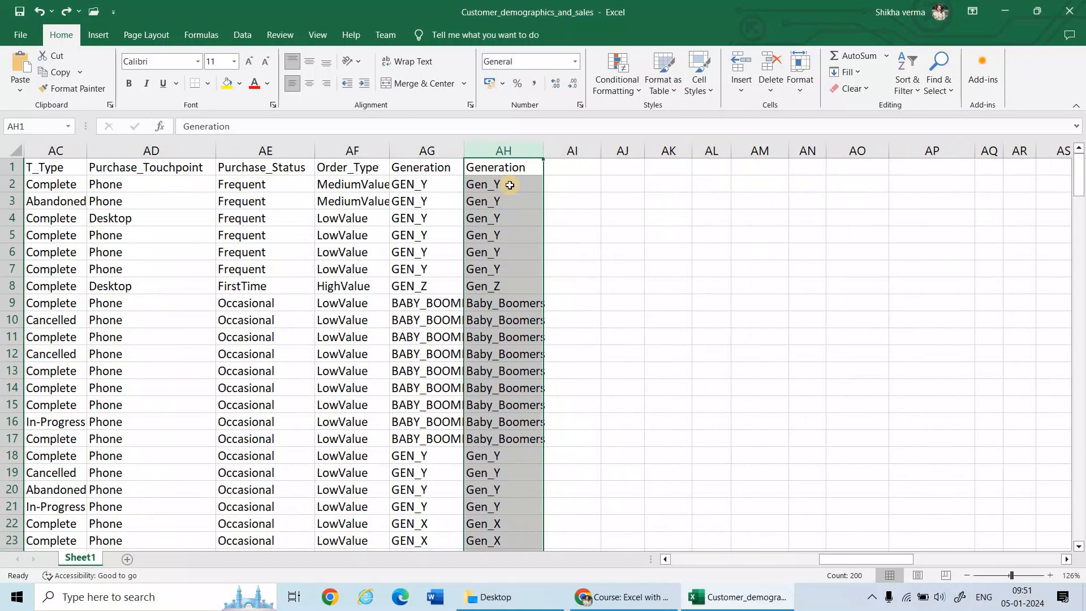
Step: Copy the UPPER formula results in column AG from AG2 down to the last data row, 205
{"action": "left_click", "coordinate": [439, 189]}
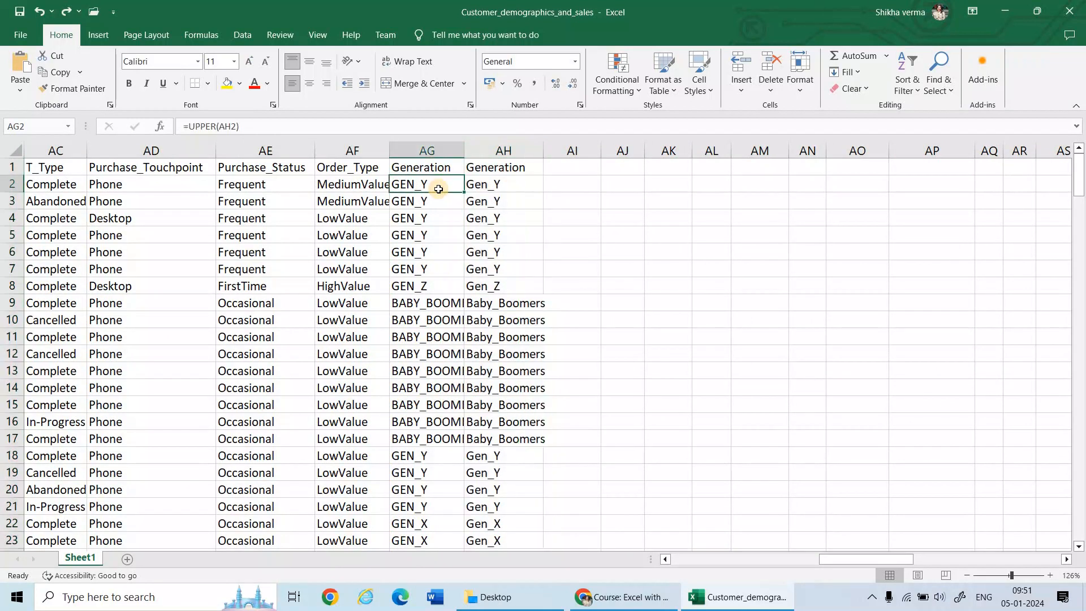
{"action": "key", "text": "shift+Down"}
{"action": "key", "text": "shift+Down"}
{"action": "key", "text": "shift+Down"}
{"action": "key", "text": "shift+Down"}
{"action": "key", "text": "shift+Down"}
{"action": "key", "text": "shift+Down"}
{"action": "key", "text": "shift+Down"}
{"action": "key", "text": "shift+Down"}
{"action": "key", "text": "shift+Down"}
{"action": "key", "text": "shift+Down"}
{"action": "key", "text": "shift+Down"}
{"action": "key", "text": "shift+Down"}
{"action": "key", "text": "shift+Down"}
{"action": "key", "text": "shift+Down"}
{"action": "key", "text": "shift+Down"}
{"action": "key", "text": "shift+Down"}
{"action": "key", "text": "shift+Down"}
{"action": "key", "text": "shift+Down"}
{"action": "key", "text": "shift+Down"}
{"action": "key", "text": "shift+Down"}
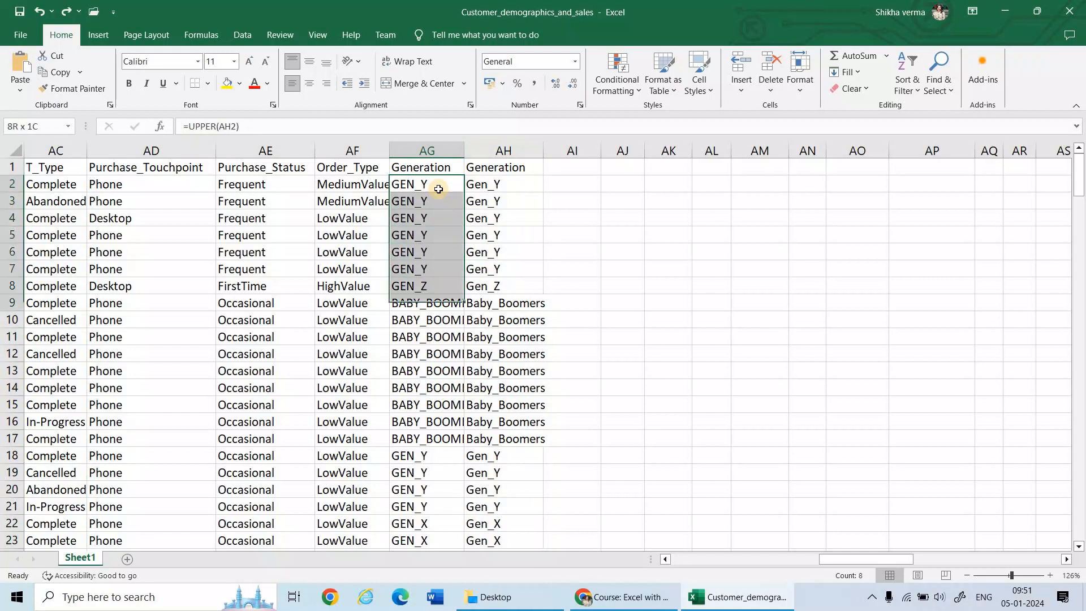
{"action": "key", "text": "shift+Down"}
{"action": "key", "text": "shift+Down"}
{"action": "key", "text": "shift+Down"}
{"action": "key", "text": "shift+Down"}
{"action": "key", "text": "shift+Down"}
{"action": "key", "text": "shift+Down"}
{"action": "key", "text": "shift+Down"}
{"action": "key", "text": "shift+Down"}
{"action": "key", "text": "shift+Down"}
{"action": "key", "text": "shift+Down"}
{"action": "key", "text": "shift+Down"}
{"action": "key", "text": "shift+Down"}
{"action": "key", "text": "shift+Down"}
{"action": "key", "text": "shift+Down"}
{"action": "key", "text": "shift+Down"}
{"action": "key", "text": "shift+Down"}
{"action": "key", "text": "shift+Down"}
{"action": "key", "text": "shift+Down"}
{"action": "key", "text": "shift+Down"}
{"action": "key", "text": "shift+Down"}
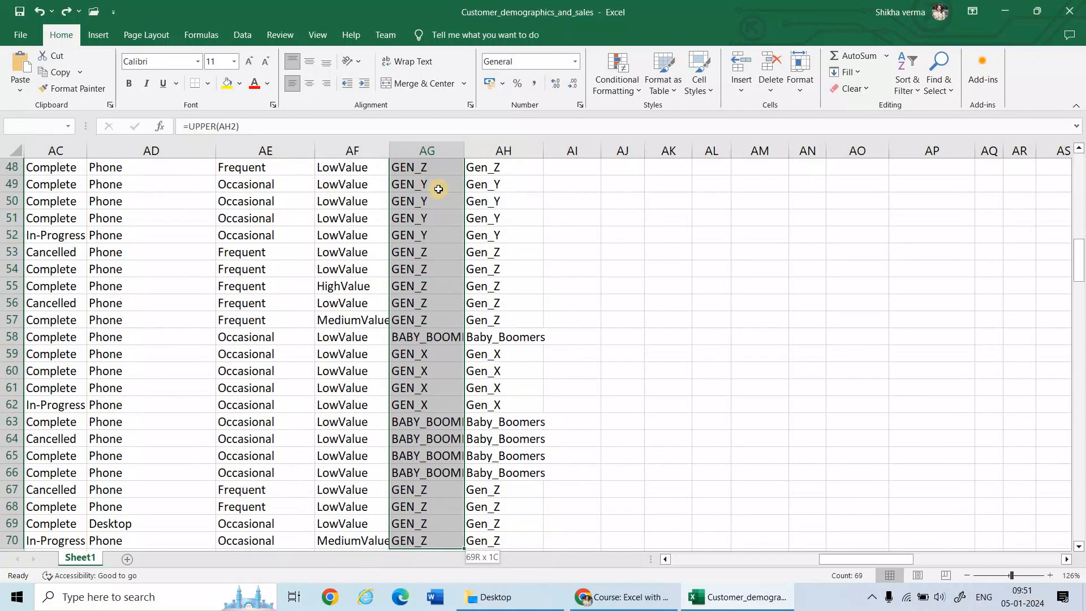
{"action": "key", "text": "shift+Down"}
{"action": "key", "text": "shift+Down"}
{"action": "key", "text": "shift+Down"}
{"action": "key", "text": "shift+Down"}
{"action": "key", "text": "shift+Down"}
{"action": "key", "text": "shift+Down"}
{"action": "key", "text": "shift+Down"}
{"action": "key", "text": "shift+Down"}
{"action": "key", "text": "shift+Down"}
{"action": "key", "text": "shift+Down"}
{"action": "key", "text": "shift+Down"}
{"action": "key", "text": "shift+Down"}
{"action": "key", "text": "shift+Down"}
{"action": "key", "text": "shift+Down"}
{"action": "key", "text": "shift+Down"}
{"action": "key", "text": "shift+Down"}
{"action": "key", "text": "shift+Down"}
{"action": "key", "text": "shift+Down"}
{"action": "key", "text": "shift+Down"}
{"action": "key", "text": "shift+Down"}
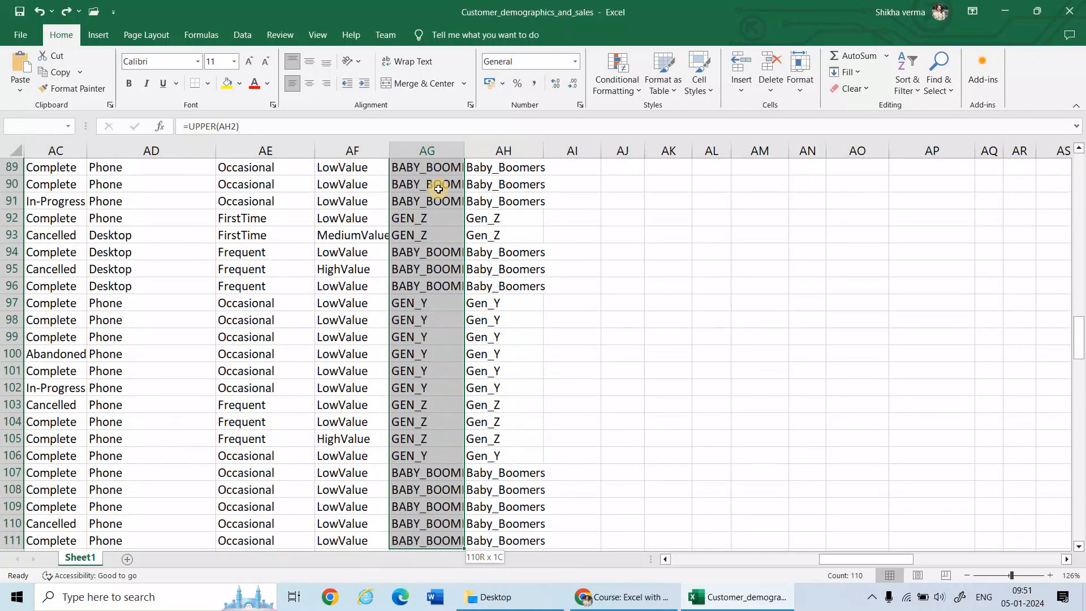
{"action": "key", "text": "shift+Down"}
{"action": "key", "text": "shift+Down"}
{"action": "key", "text": "shift+Down"}
{"action": "key", "text": "shift+Down"}
{"action": "key", "text": "shift+Down"}
{"action": "key", "text": "shift+Down"}
{"action": "key", "text": "shift+Down"}
{"action": "key", "text": "shift+Down"}
{"action": "key", "text": "shift+Down"}
{"action": "key", "text": "shift+Down"}
{"action": "key", "text": "shift+Down"}
{"action": "key", "text": "shift+Down"}
{"action": "key", "text": "shift+Down"}
{"action": "key", "text": "shift+Down"}
{"action": "key", "text": "shift+Down"}
{"action": "key", "text": "shift+Down"}
{"action": "key", "text": "shift+Down"}
{"action": "key", "text": "shift+Down"}
{"action": "key", "text": "shift+Down"}
{"action": "key", "text": "shift+Down"}
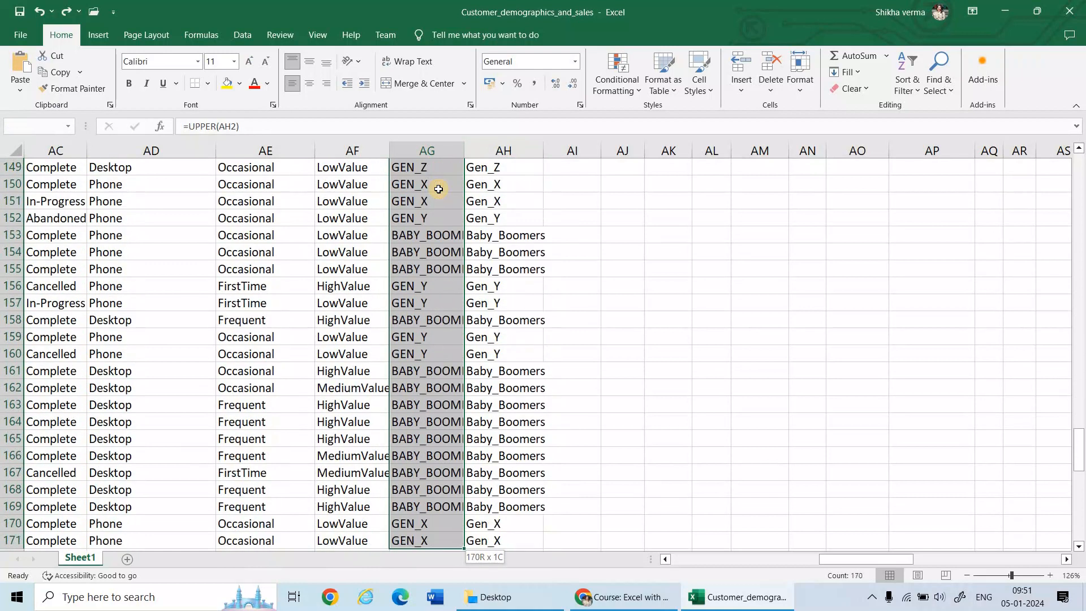
{"action": "key", "text": "shift+Down"}
{"action": "key", "text": "shift+Down"}
{"action": "key", "text": "shift+Down"}
{"action": "key", "text": "shift+Down"}
{"action": "key", "text": "shift+Down"}
{"action": "key", "text": "shift+Down"}
{"action": "key", "text": "shift+Down"}
{"action": "key", "text": "shift+Down"}
{"action": "key", "text": "shift+Down"}
{"action": "key", "text": "shift+Down"}
{"action": "key", "text": "shift+Down"}
{"action": "key", "text": "shift+Down"}
{"action": "key", "text": "shift+Down"}
{"action": "key", "text": "shift+Down"}
{"action": "key", "text": "shift+Down"}
{"action": "key", "text": "shift+Down"}
{"action": "key", "text": "shift+Down"}
{"action": "key", "text": "shift+Down"}
{"action": "key", "text": "shift+Down"}
{"action": "key", "text": "shift+Down"}
{"action": "key", "text": "shift+Up"}
{"action": "key", "text": "shift+Up"}
{"action": "key", "text": "shift+Up"}
{"action": "key", "text": "shift+Up"}
{"action": "key", "text": "shift+Up"}
{"action": "key", "text": "shift+Up"}
{"action": "key", "text": "shift+Up"}
{"action": "key", "text": "shift+Up"}
{"action": "key", "text": "shift+Up"}
{"action": "key", "text": "shift+Up"}
{"action": "key", "text": "shift+Up"}
{"action": "key", "text": "shift+Up"}
{"action": "key", "text": "shift+Up"}
{"action": "key", "text": "shift+Up"}
{"action": "key", "text": "shift+Up"}
{"action": "key", "text": "shift+Up"}
{"action": "key", "text": "shift+Up"}
{"action": "key", "text": "shift+Up"}
{"action": "key", "text": "shift+Up"}
{"action": "key", "text": "shift+Up"}
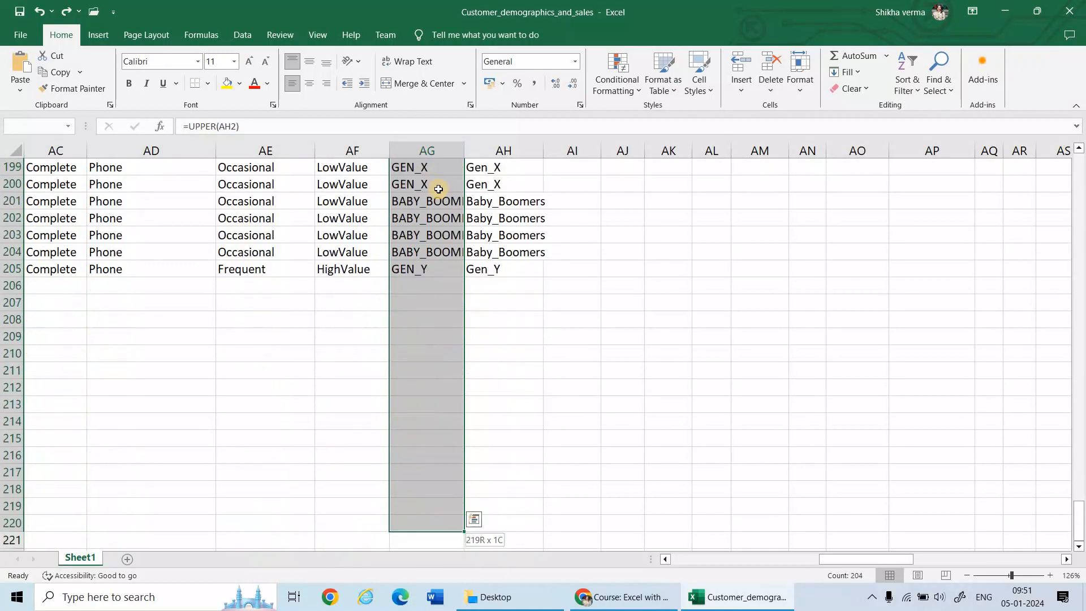
{"action": "key", "text": "ctrl+c"}
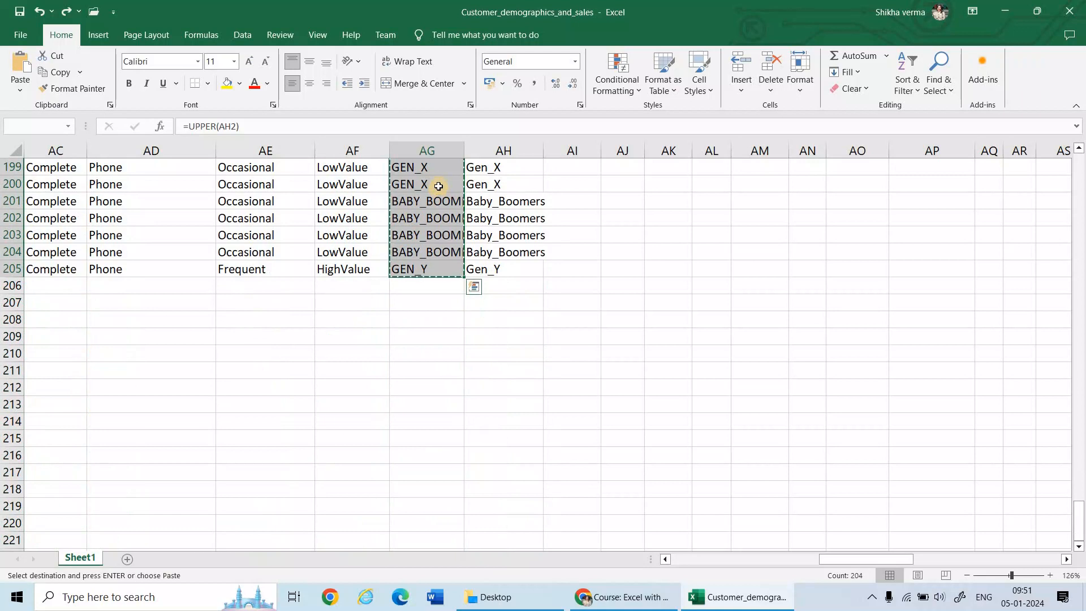
Step: Paste the copied uppercase generation entries as values over the original Generation column, starting at cell AH2
{"action": "scroll", "coordinate": [512, 210], "scroll_direction": "up", "scroll_amount": 20}
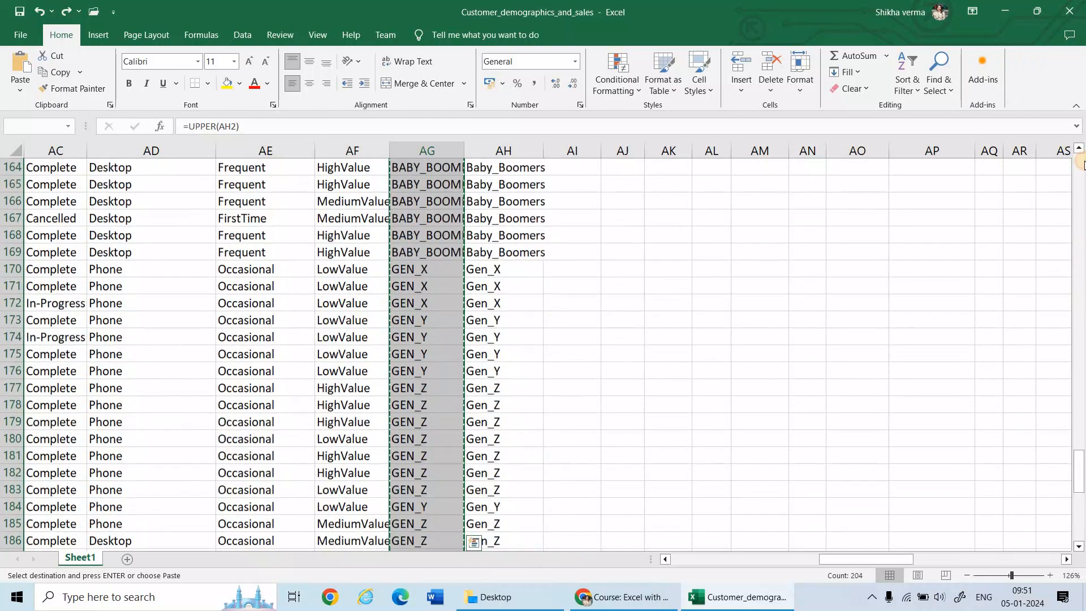
{"action": "left_click", "coordinate": [511, 187]}
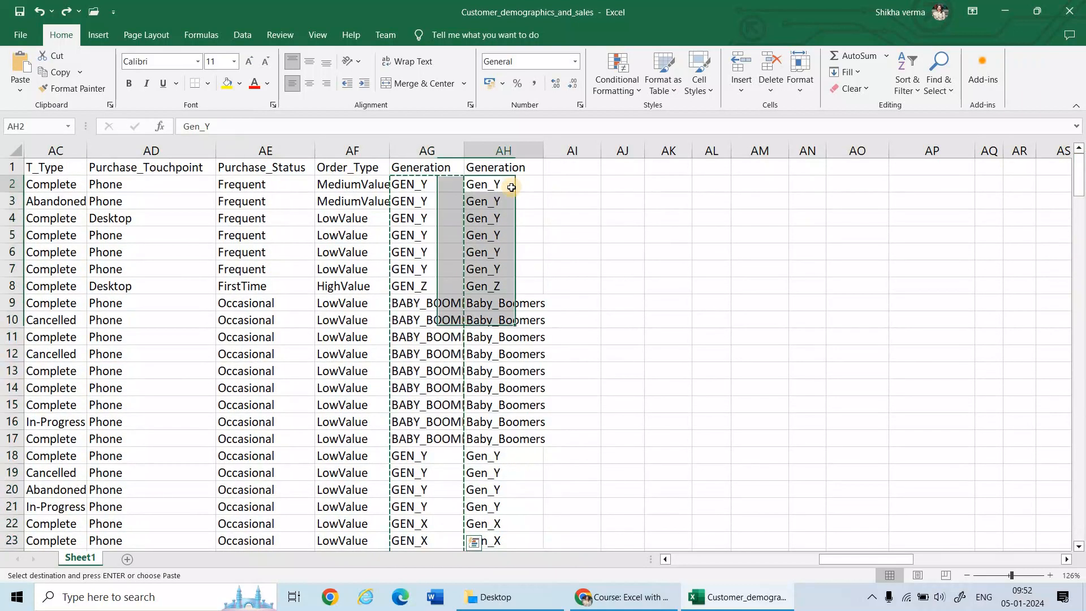
{"action": "right_click", "coordinate": [512, 187]}
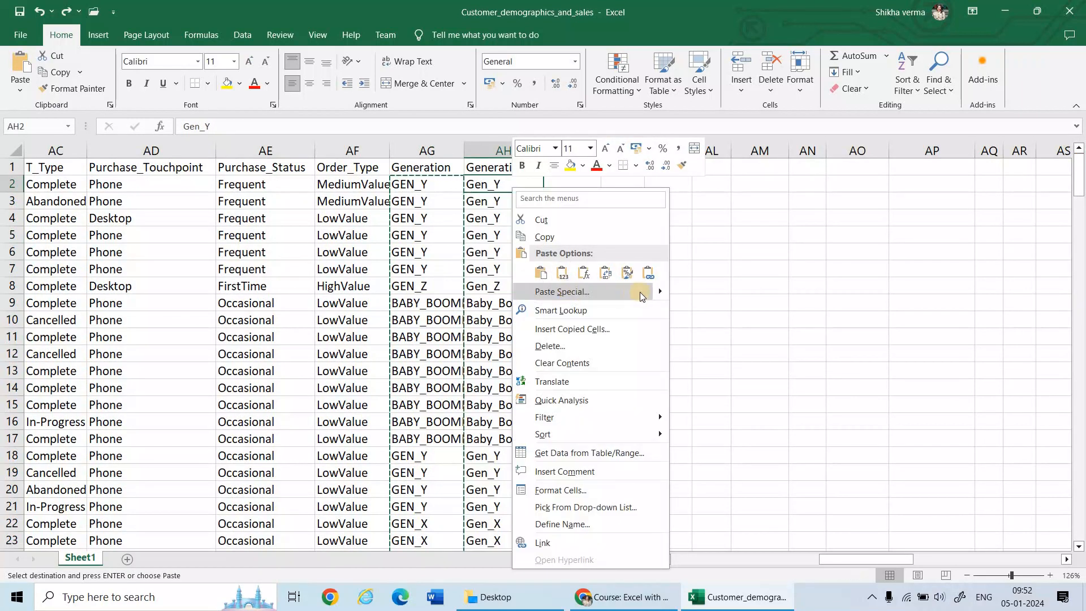
{"action": "key", "text": "Escape"}
{"action": "key", "text": "ctrl+alt+v"}
{"action": "left_click", "coordinate": [501, 264]}
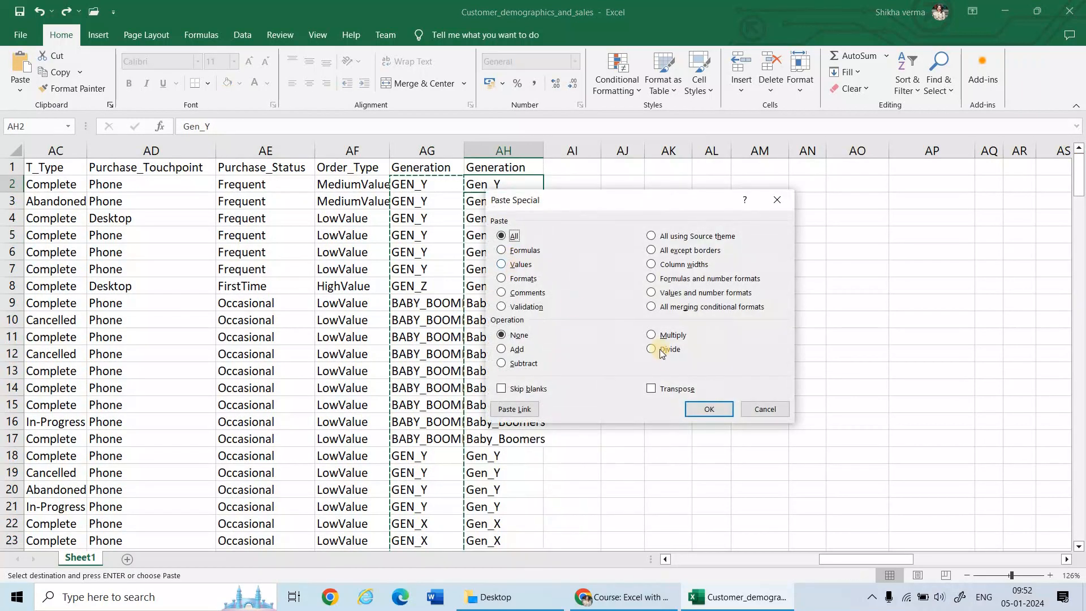
{"action": "left_click", "coordinate": [704, 403]}
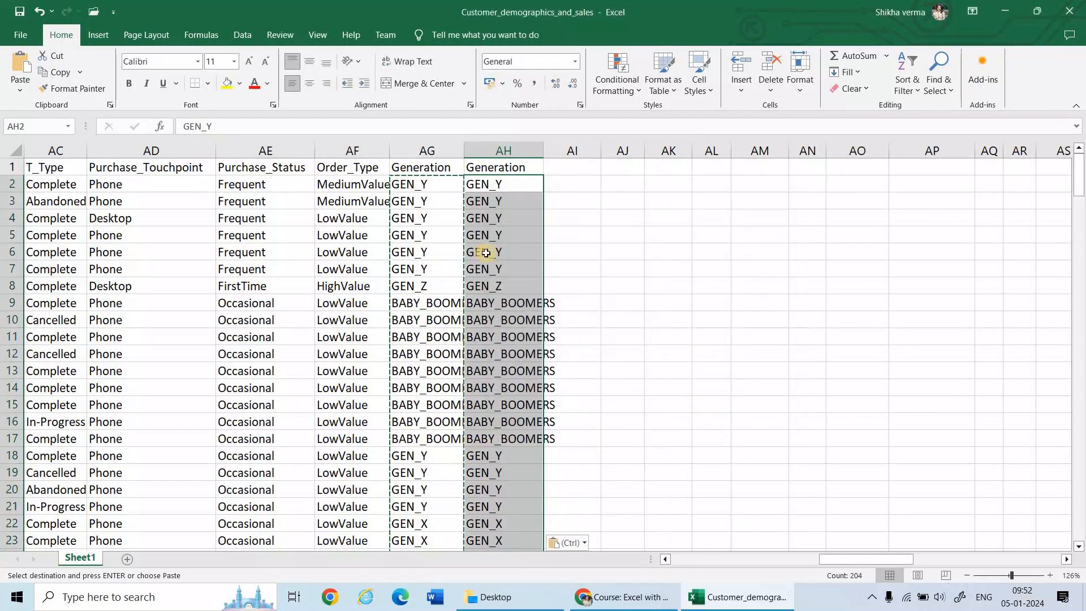
Step: Delete the helper column AG that holds the UPPER formulas
{"action": "left_click", "coordinate": [410, 149]}
{"action": "right_click", "coordinate": [410, 149]}
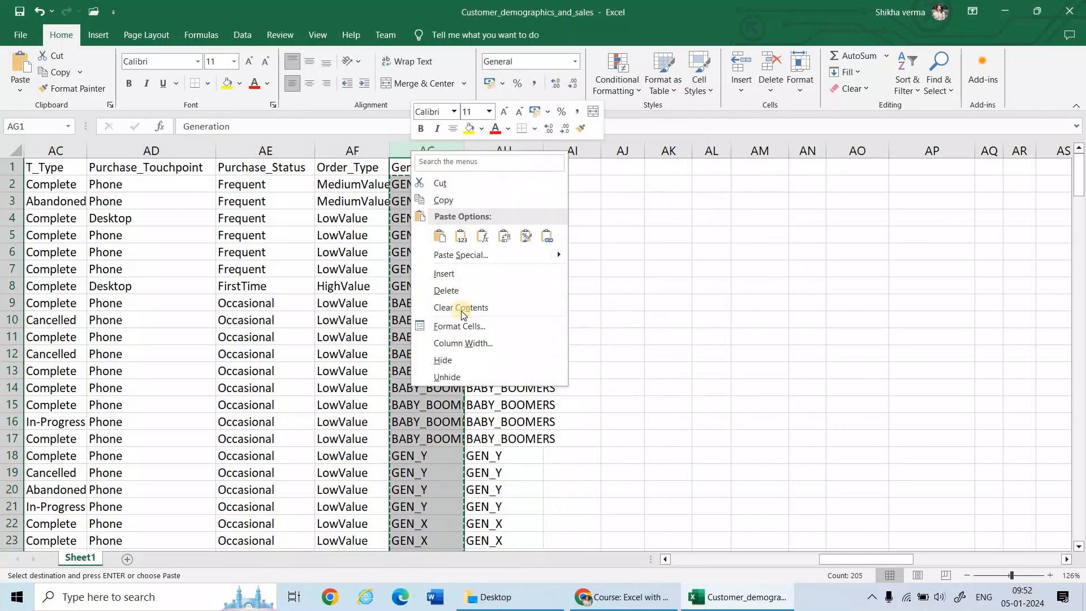
{"action": "left_click", "coordinate": [457, 291]}
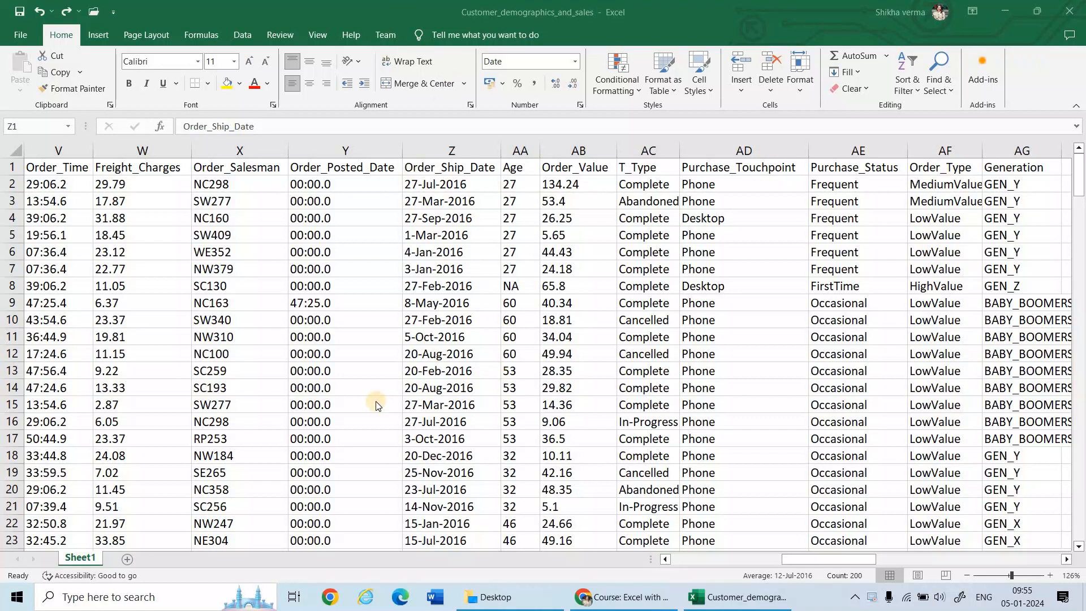
Step: Insert a blank column directly before the Address1 column
{"action": "left_click", "coordinate": [139, 162]}
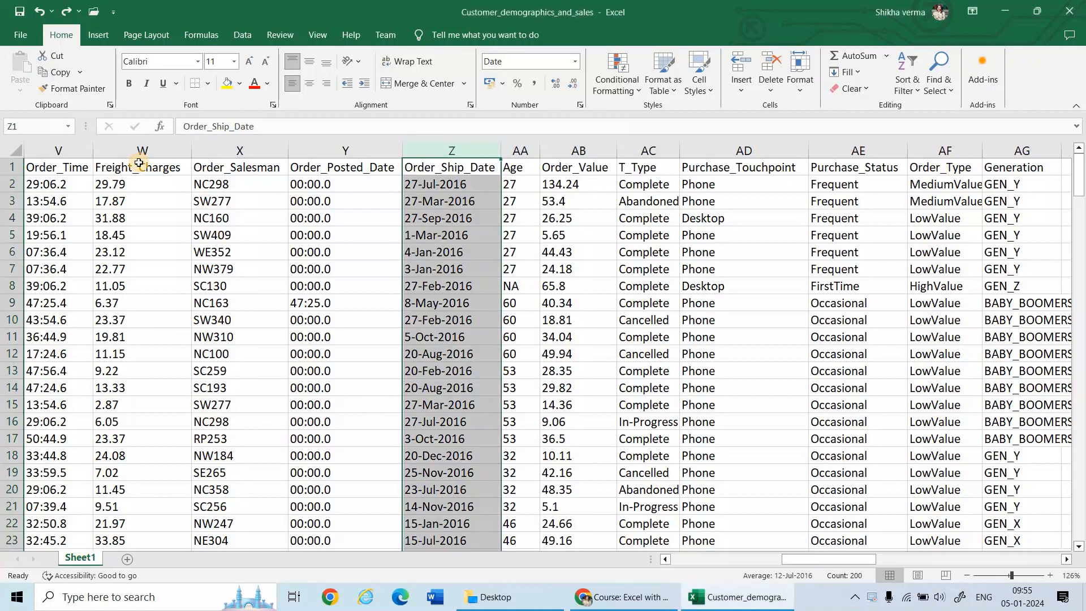
{"action": "key", "text": "Left"}
{"action": "key", "text": "Left"}
{"action": "key", "text": "Left"}
{"action": "key", "text": "Left"}
{"action": "key", "text": "Left"}
{"action": "key", "text": "Left"}
{"action": "key", "text": "Left"}
{"action": "key", "text": "Left"}
{"action": "key", "text": "Left"}
{"action": "key", "text": "Left"}
{"action": "key", "text": "Left"}
{"action": "key", "text": "Left"}
{"action": "key", "text": "Left"}
{"action": "key", "text": "Left"}
{"action": "key", "text": "Left"}
{"action": "key", "text": "Left"}
{"action": "key", "text": "Left"}
{"action": "key", "text": "Left"}
{"action": "key", "text": "Left"}
{"action": "key", "text": "Left"}
{"action": "key", "text": "Left"}
{"action": "key", "text": "Left"}
{"action": "key", "text": "Left"}
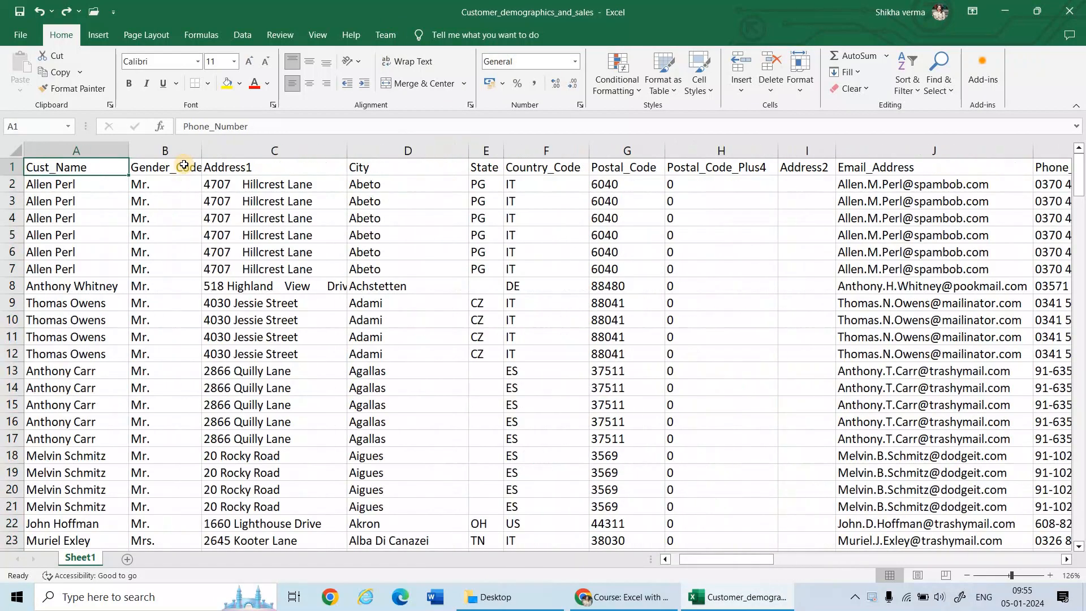
{"action": "key", "text": "Right"}
{"action": "key", "text": "Right"}
{"action": "key", "text": "Right"}
{"action": "key", "text": "Left"}
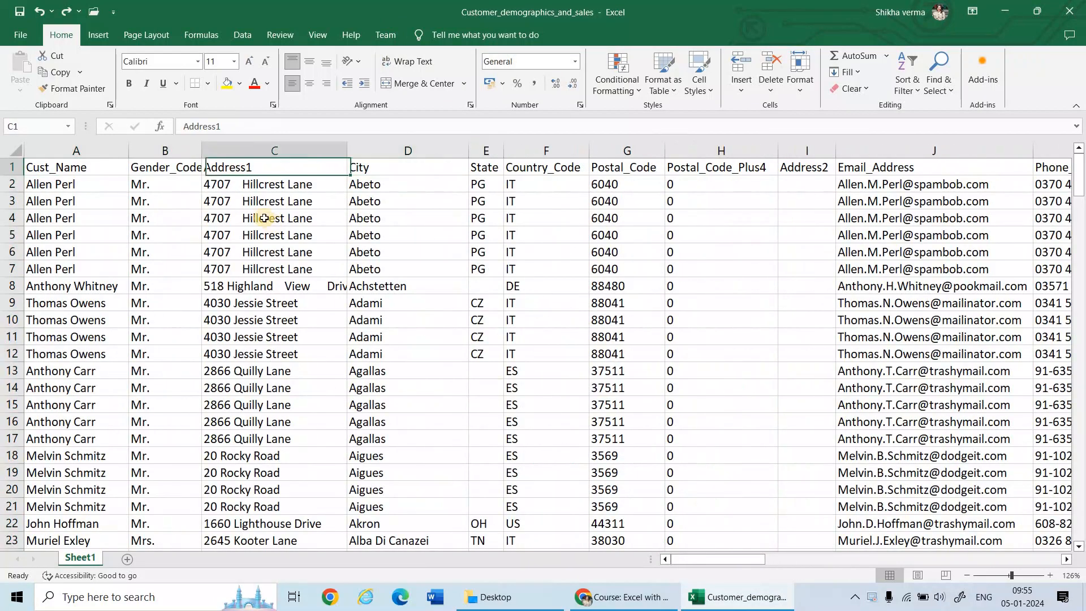
{"action": "left_click", "coordinate": [280, 150]}
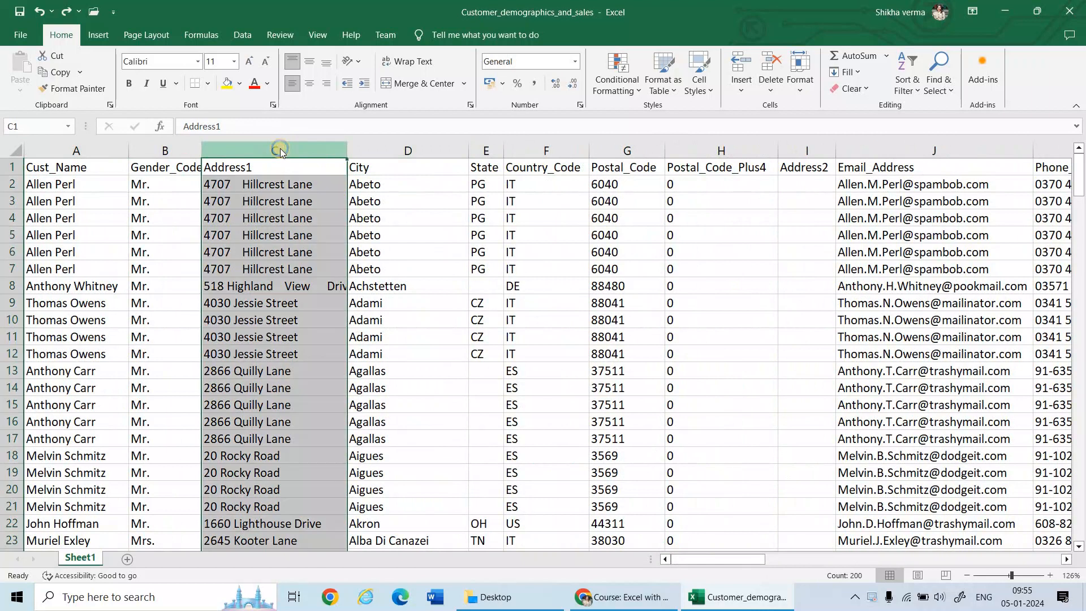
{"action": "right_click", "coordinate": [280, 148]}
{"action": "left_click", "coordinate": [315, 270]}
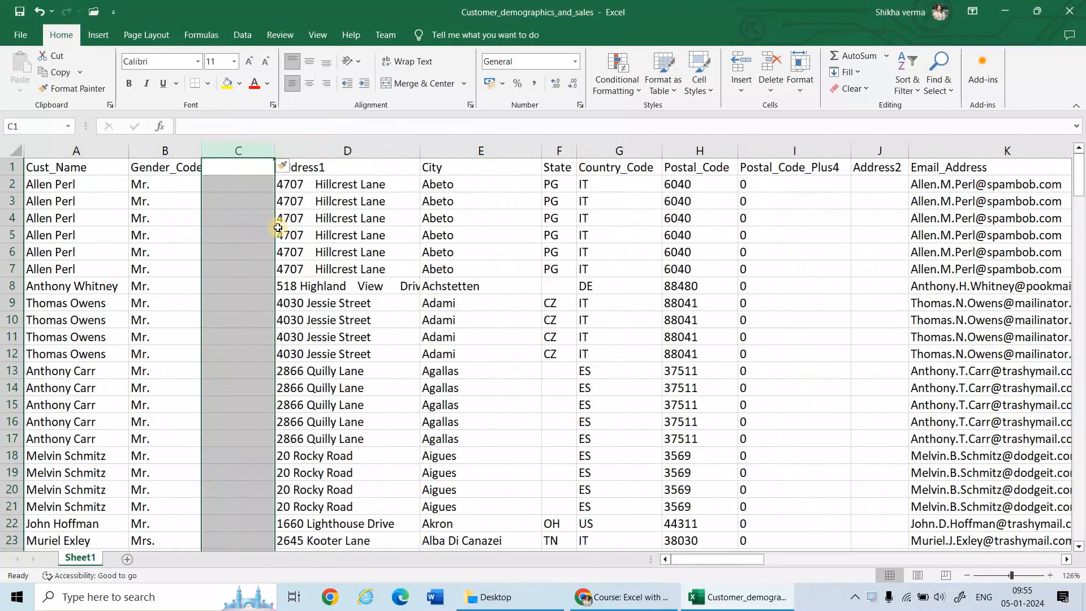
Step: Enter the formula =LOWER(D2) in cell C2 and fill it down to the last data row
{"action": "left_click", "coordinate": [234, 182]}
{"action": "type", "text": "="}
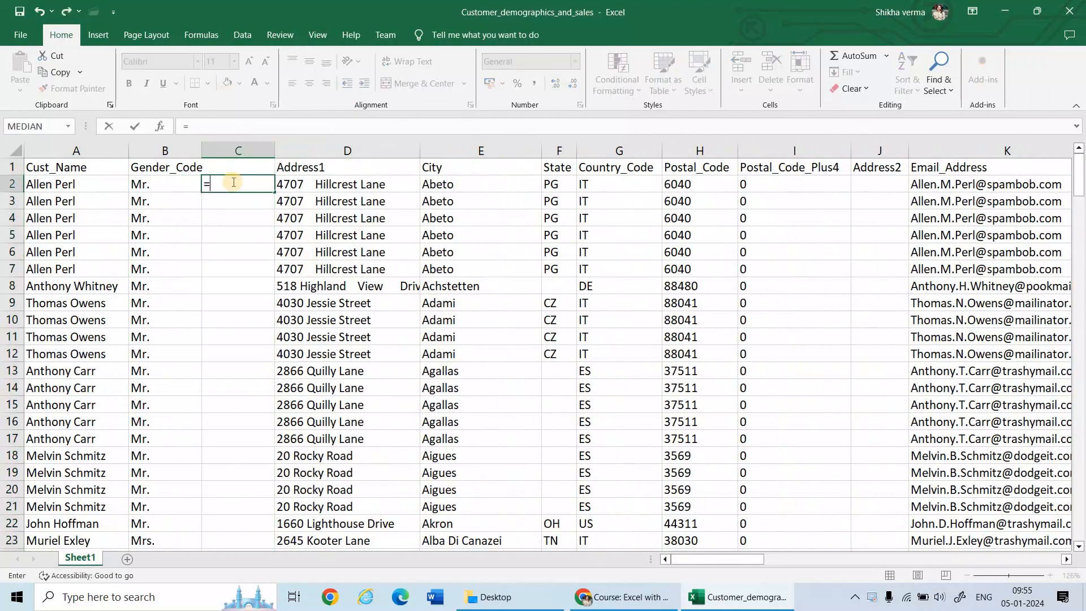
{"action": "type", "text": "lower"}
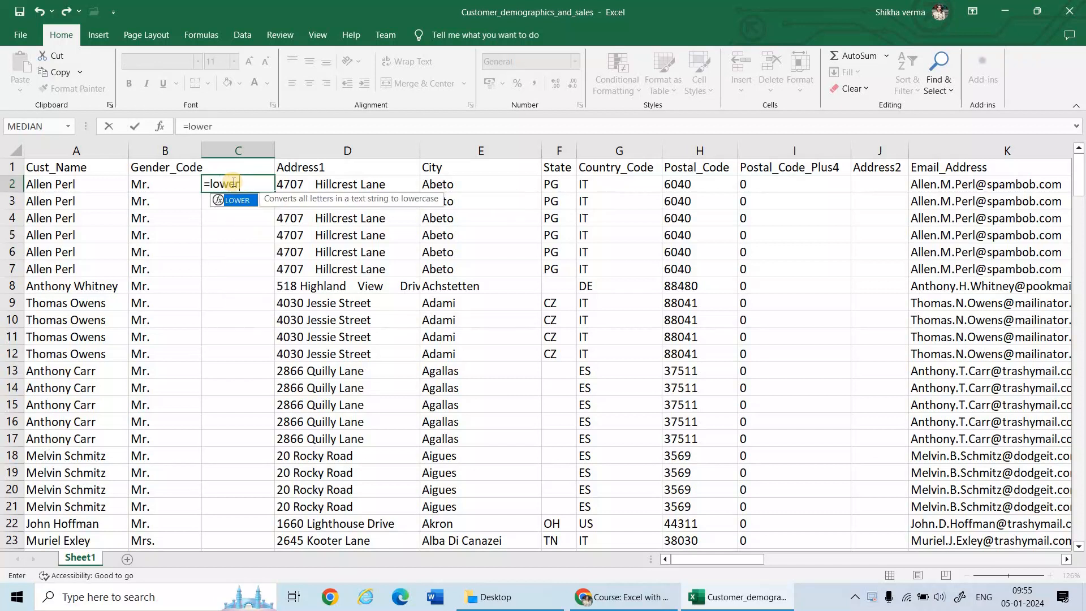
{"action": "type", "text": "("}
{"action": "key", "text": "Right"}
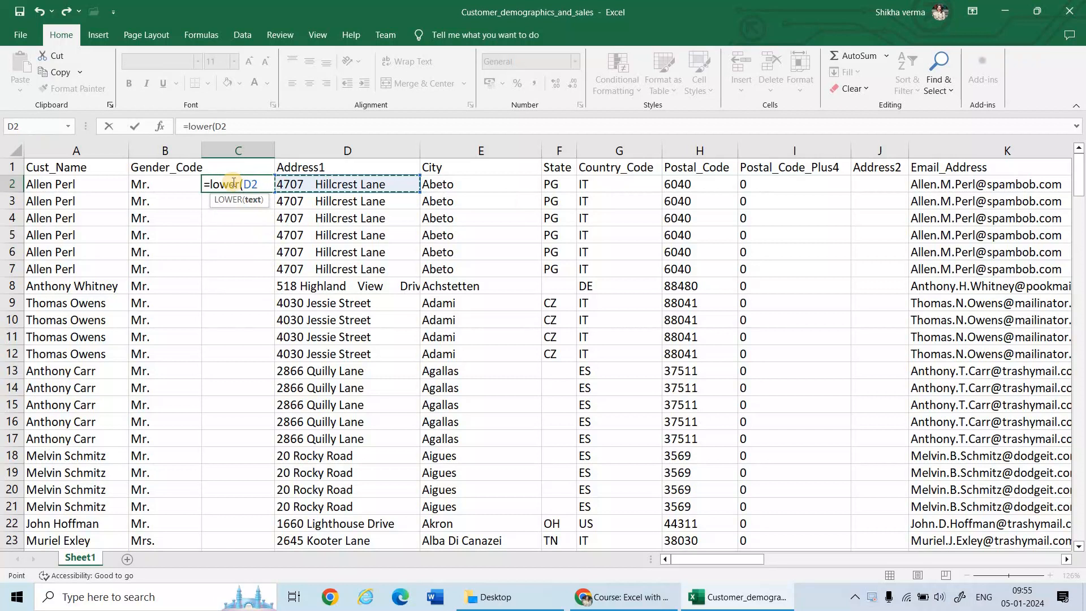
{"action": "type", "text": ")"}
{"action": "key", "text": "ctrl+Return"}
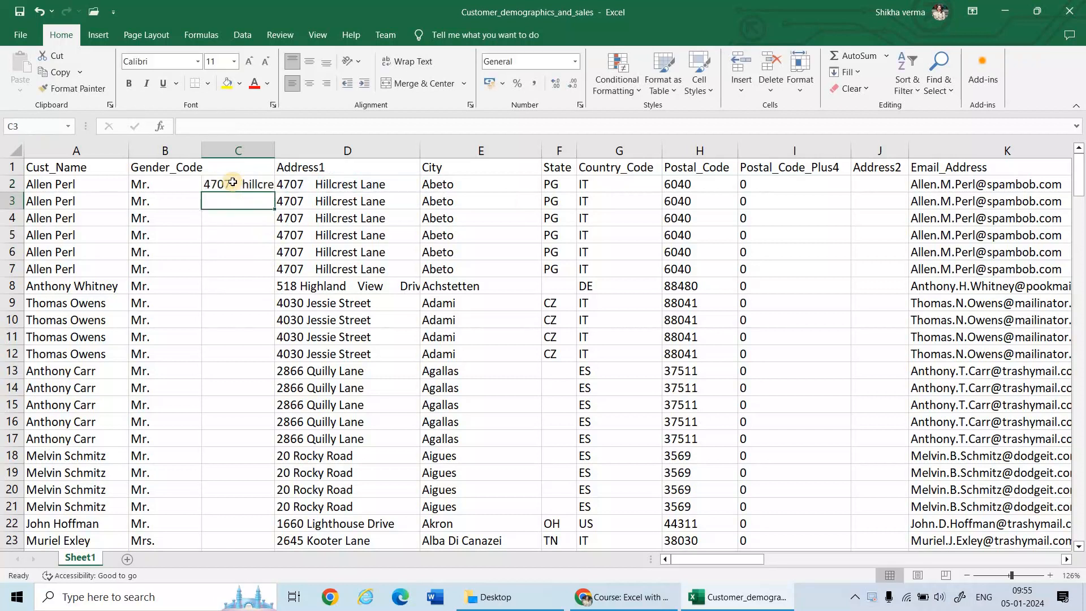
{"action": "left_click_drag", "start_coordinate": [276, 193], "coordinate": [223, 439]}
Step: Copy the LOWER formula results in column C and paste them as values over the original addresses, starting at cell D2
{"action": "key", "text": "ctrl+c"}
{"action": "scroll", "coordinate": [288, 283], "scroll_direction": "up", "scroll_amount": 19}
{"action": "scroll", "coordinate": [297, 286], "scroll_direction": "up", "scroll_amount": 20}
{"action": "scroll", "coordinate": [301, 284], "scroll_direction": "up", "scroll_amount": 13}
{"action": "left_click", "coordinate": [305, 192]}
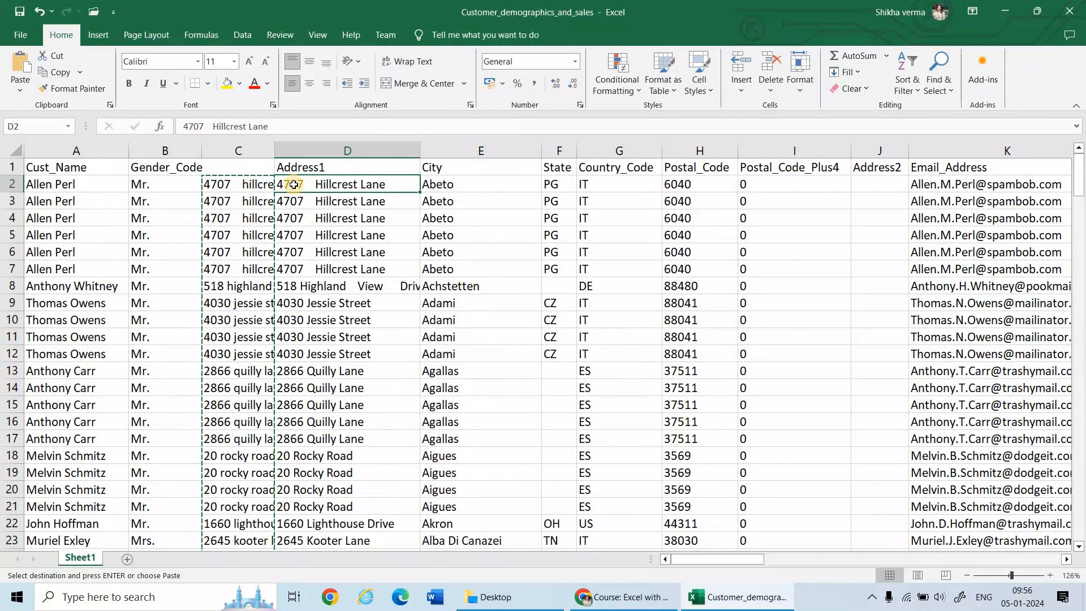
{"action": "left_click", "coordinate": [20, 89]}
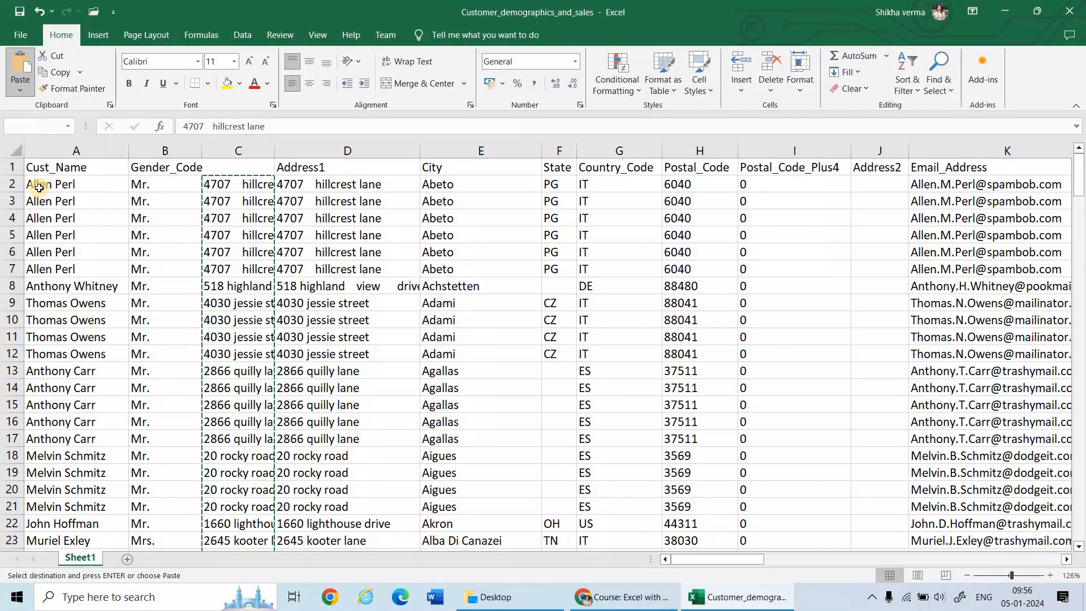
{"action": "left_click", "coordinate": [39, 189]}
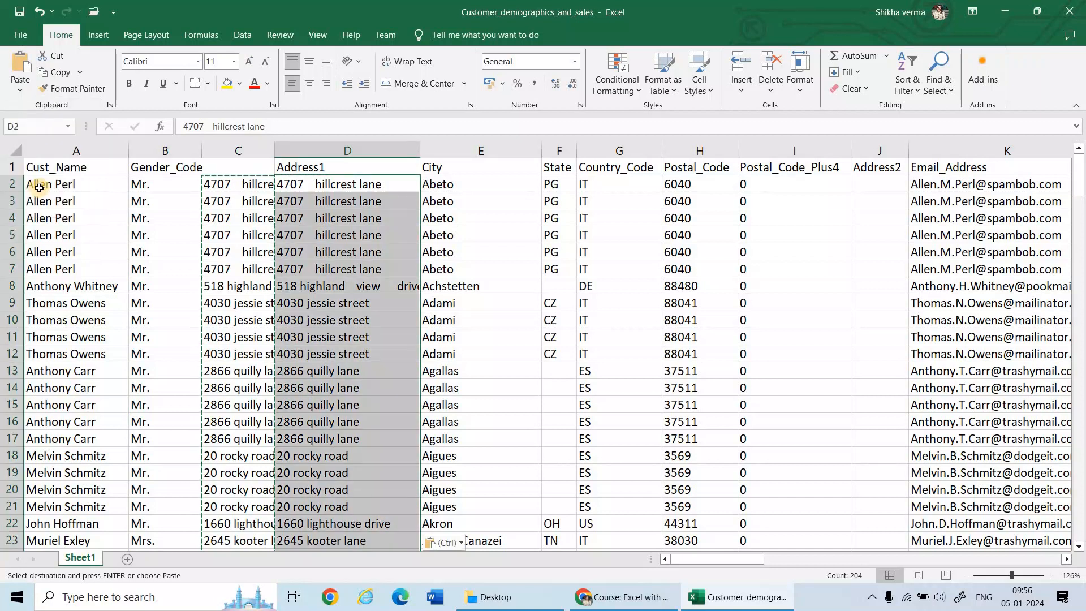
Step: Delete the helper column C that holds the LOWER formulas
{"action": "left_click", "coordinate": [212, 151]}
{"action": "right_click", "coordinate": [213, 151]}
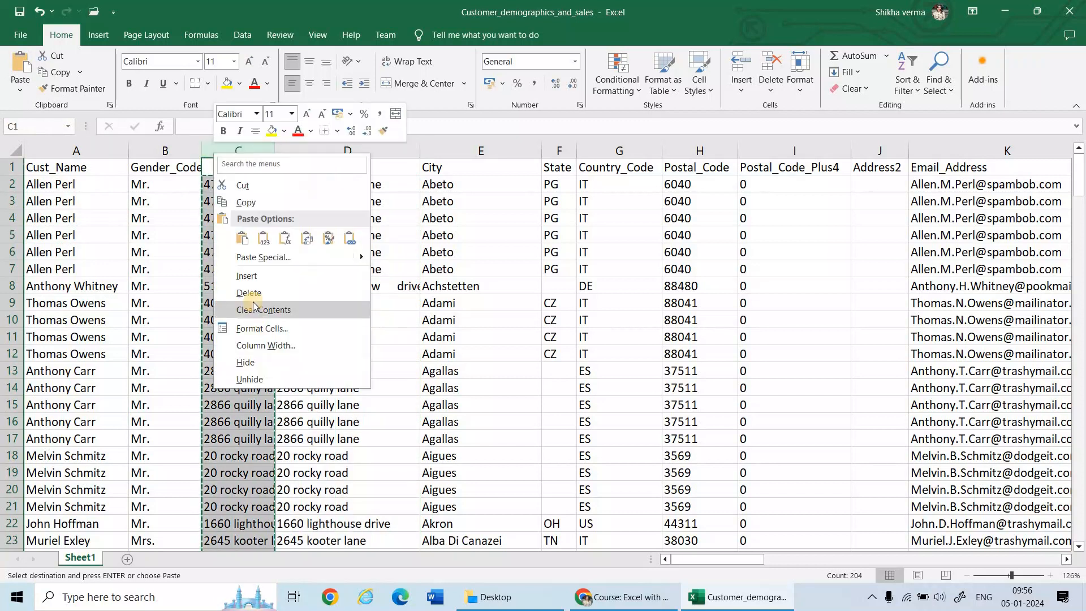
{"action": "key", "text": "Escape"}
{"action": "key", "text": "ctrl+minus"}
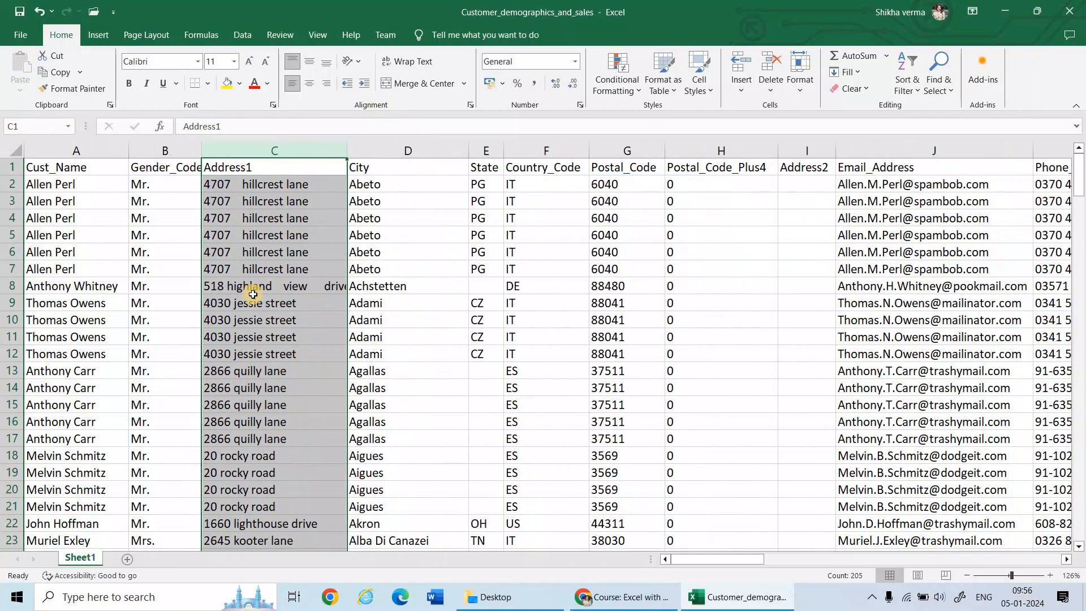